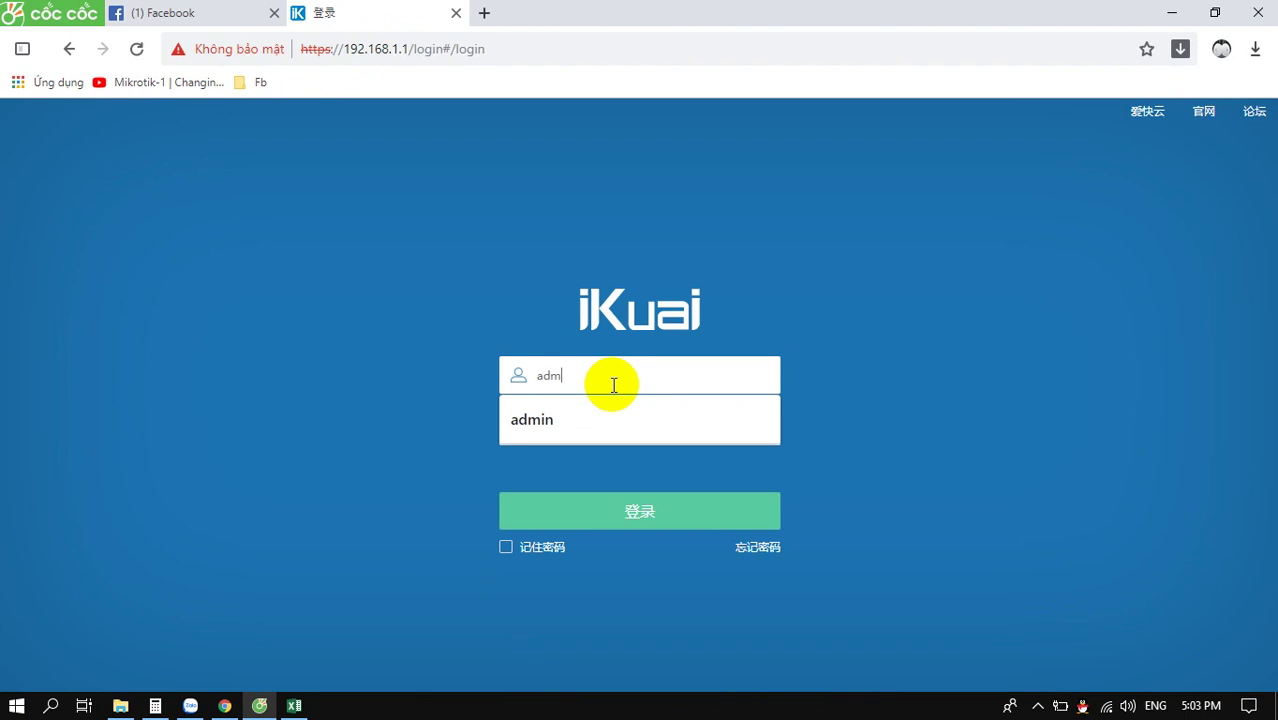
Log in to the iKuai admin console with the admin username and password.
{"action": "type", "text": "in"}
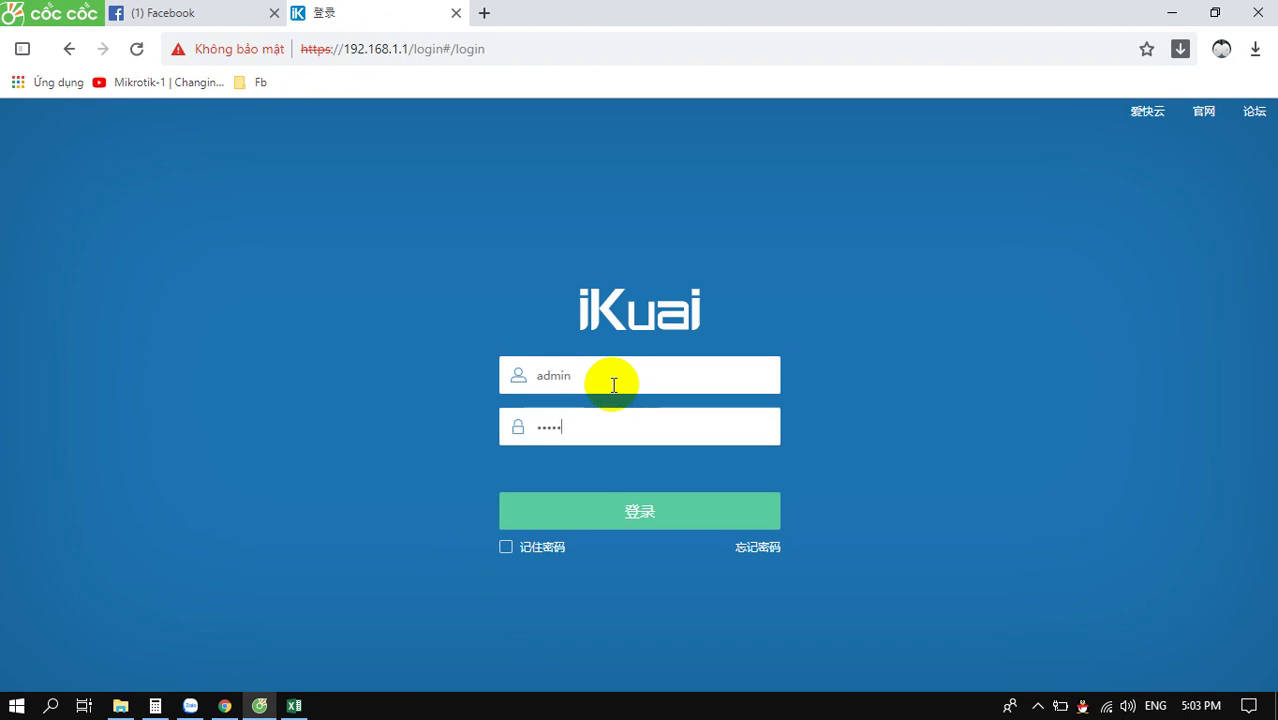
{"action": "key", "text": "Return"}
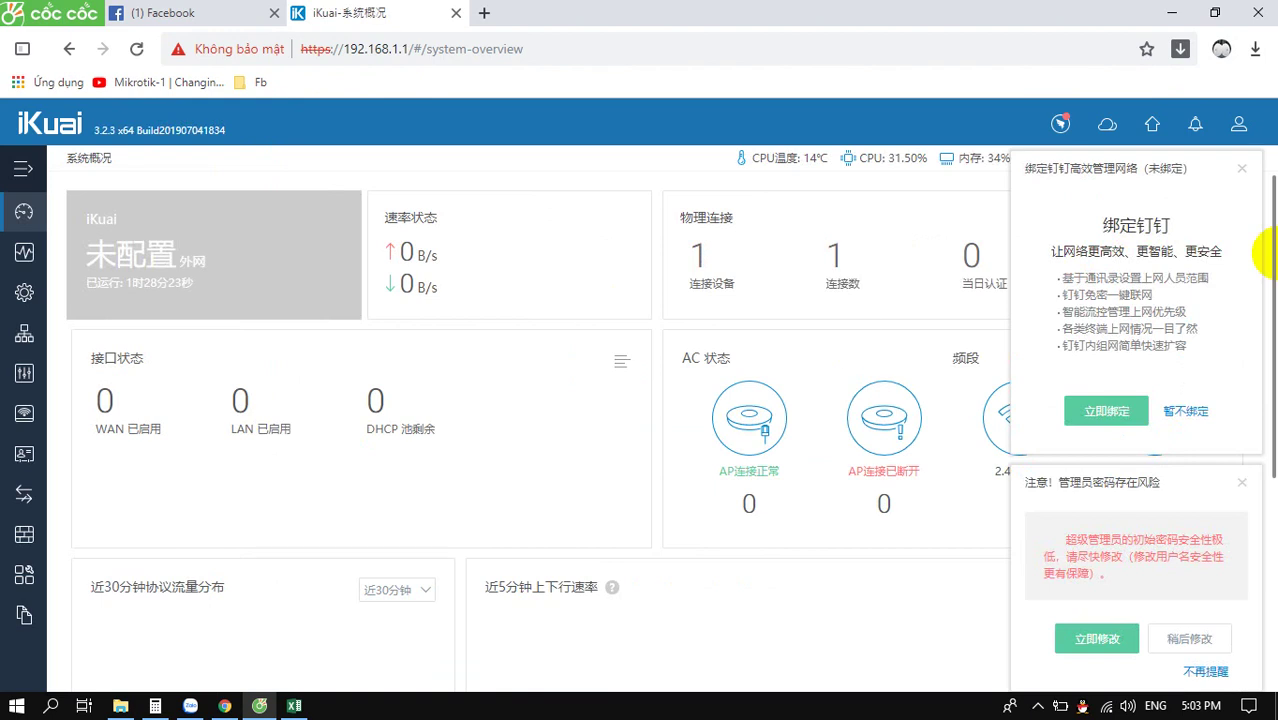
Dismiss the DingTalk and password-risk prompts, then restart the DHCP service on the DHCP server page.
{"action": "left_click", "coordinate": [1242, 168]}
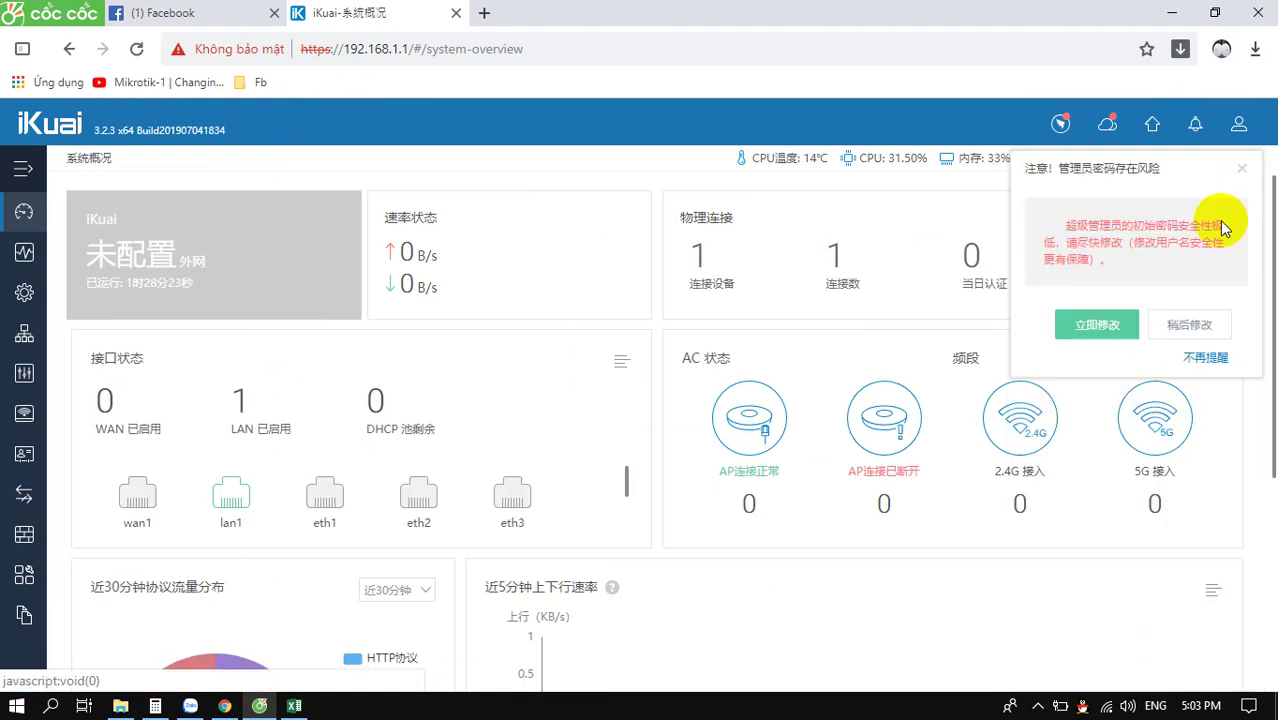
{"action": "left_click", "coordinate": [1240, 168]}
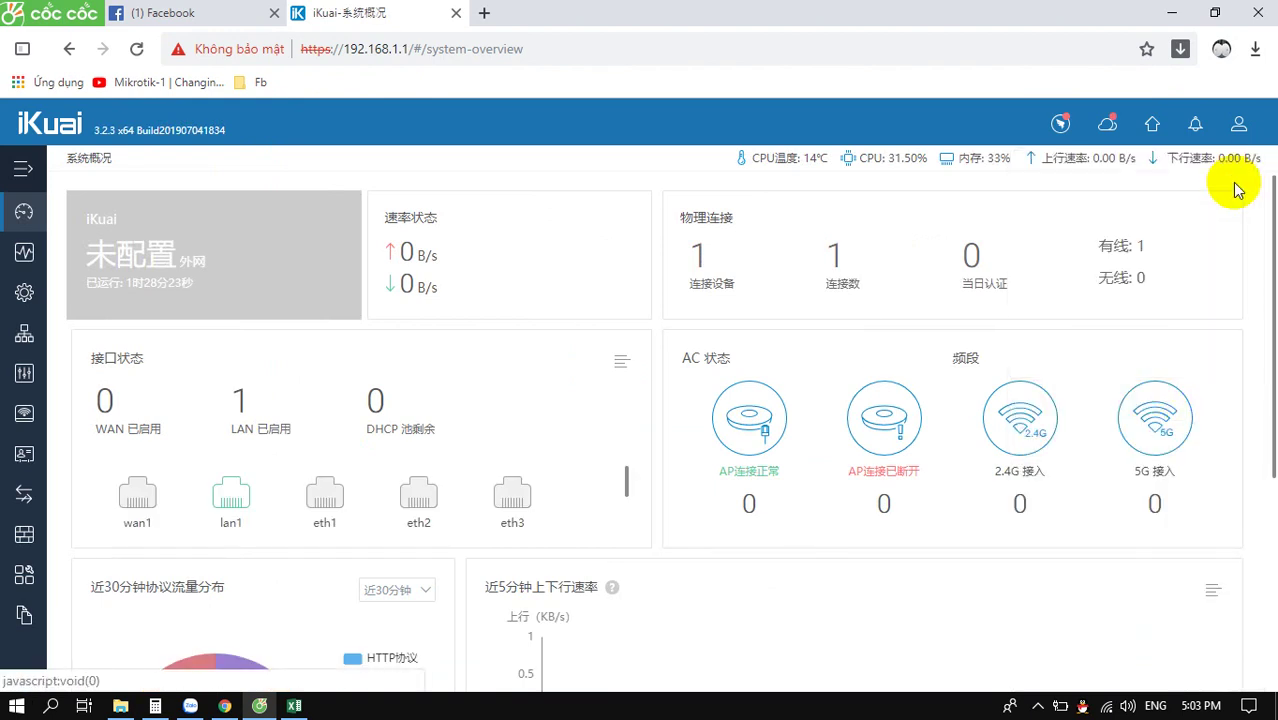
{"action": "left_click", "coordinate": [24, 338]}
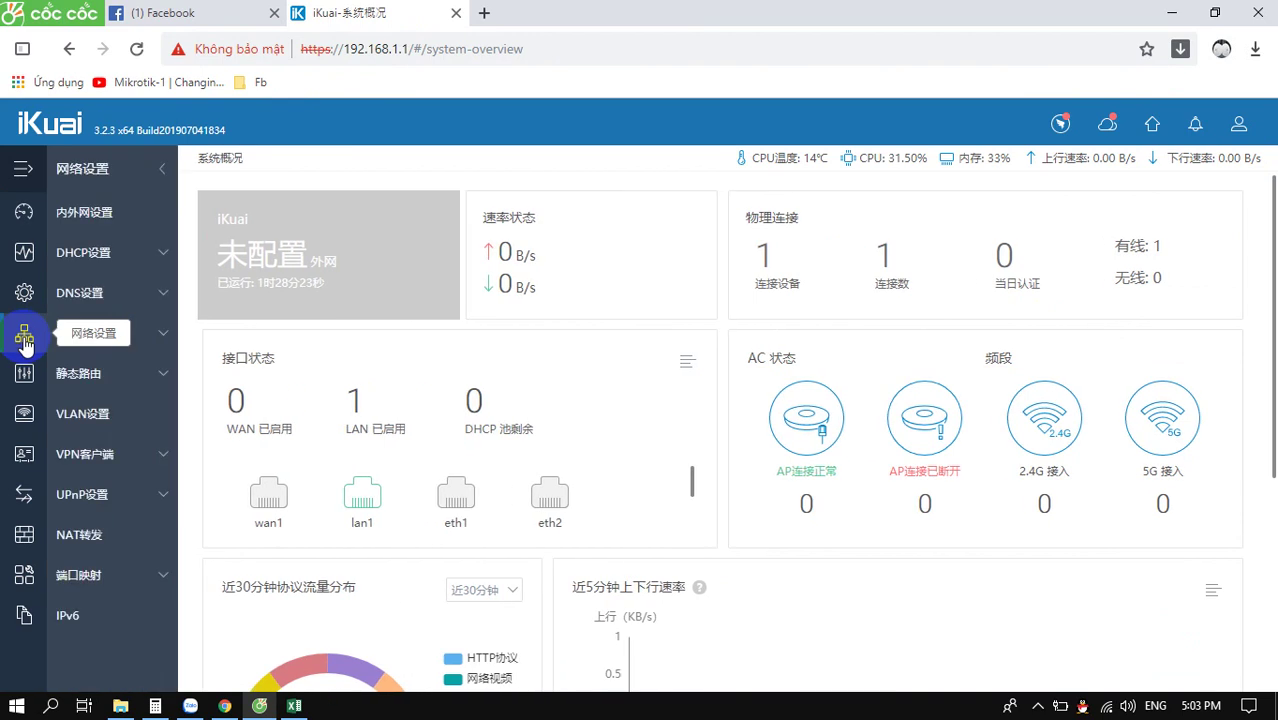
{"action": "left_click", "coordinate": [90, 256]}
{"action": "left_click", "coordinate": [115, 298]}
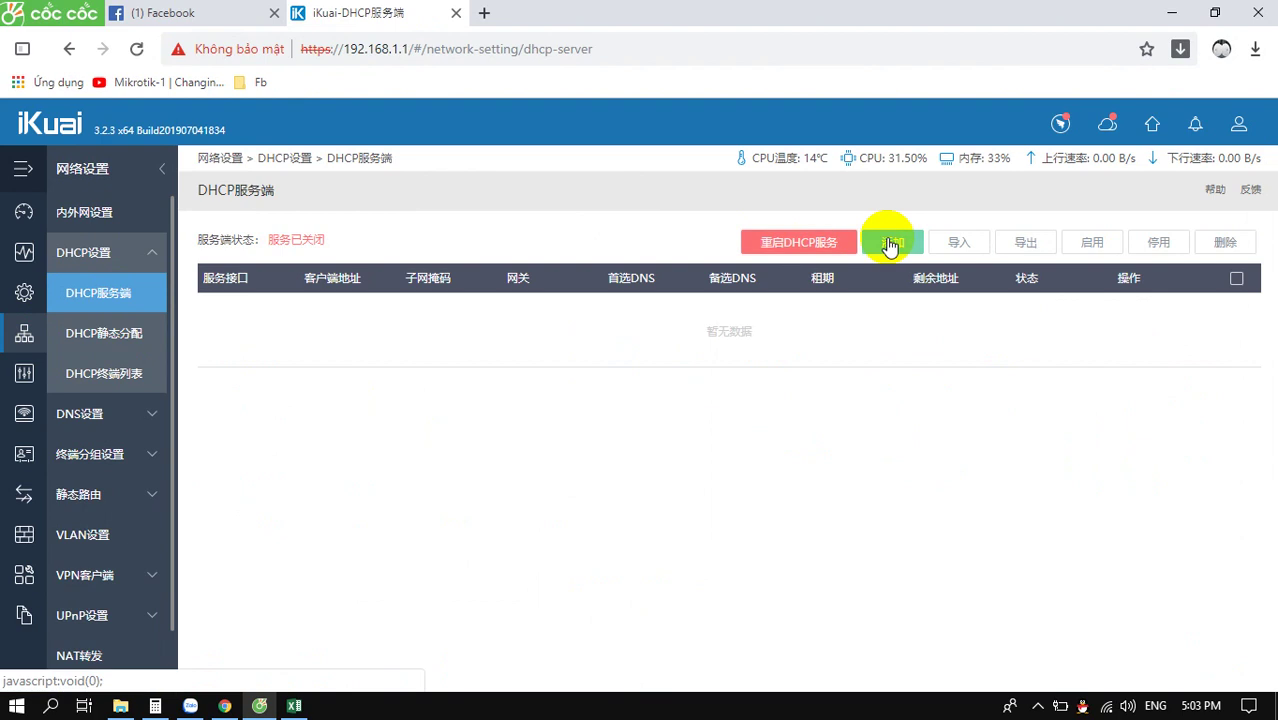
{"action": "left_click", "coordinate": [810, 242]}
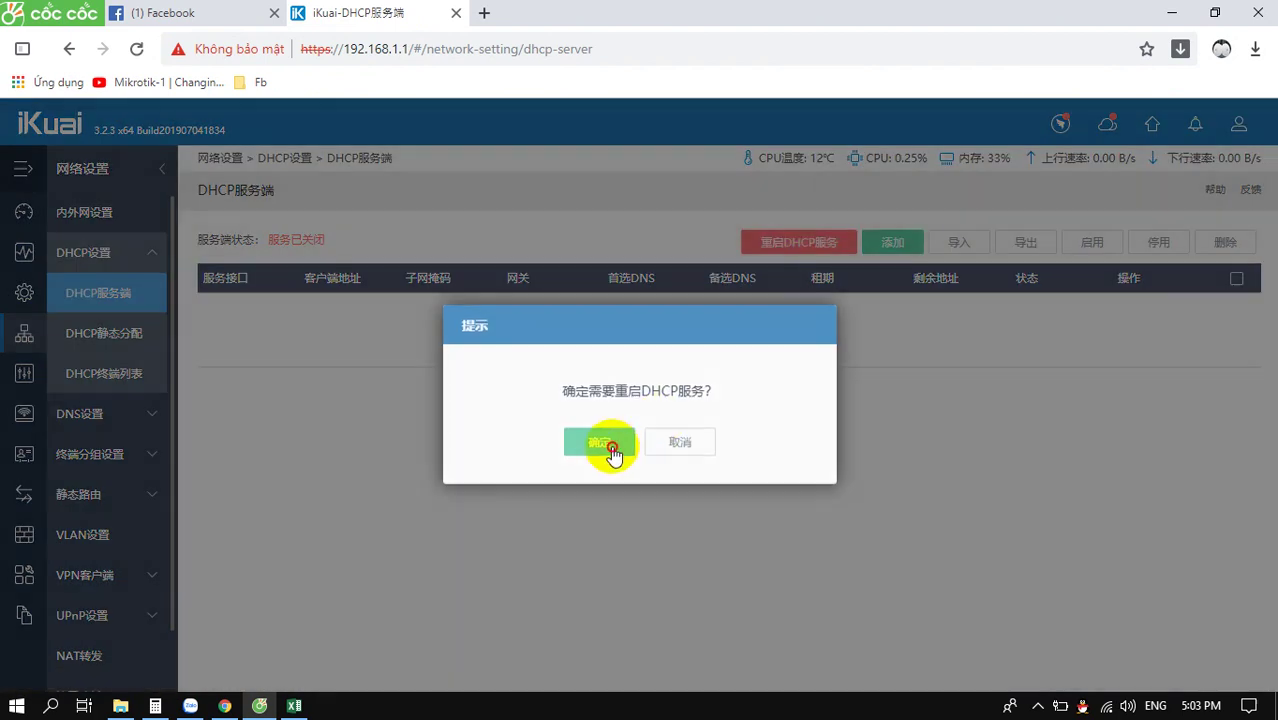
{"action": "left_click", "coordinate": [606, 445]}
Add a DHCP server entry with range 192.168.1.23–192.168.1.254 and gateway 192.168.1.1.
{"action": "left_click", "coordinate": [885, 245]}
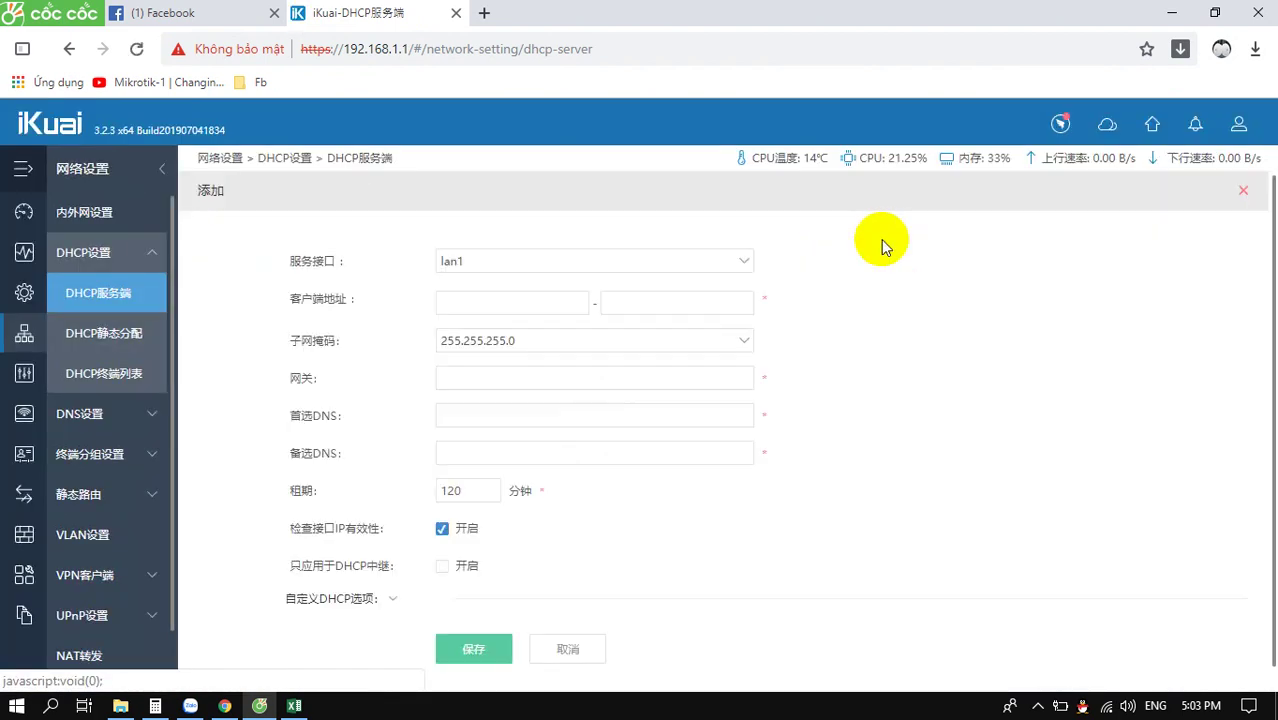
{"action": "left_click", "coordinate": [556, 301]}
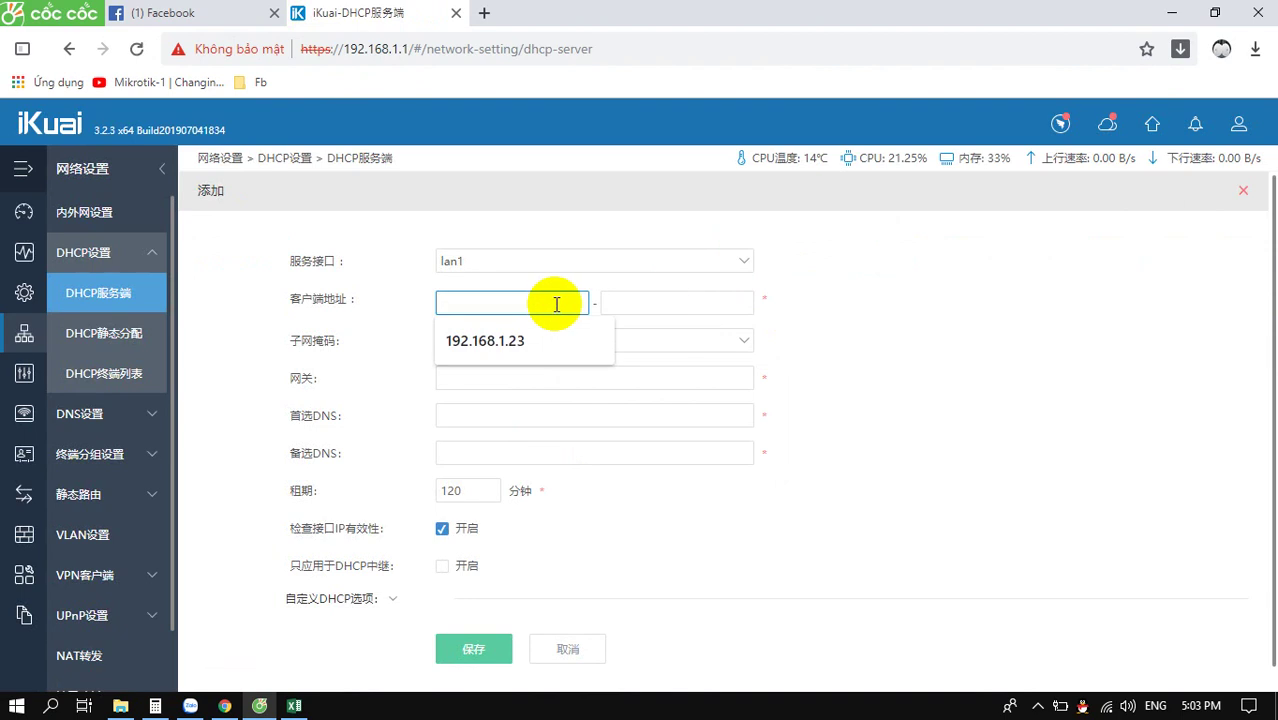
{"action": "left_click", "coordinate": [542, 337]}
{"action": "left_click", "coordinate": [637, 304]}
{"action": "left_click", "coordinate": [642, 334]}
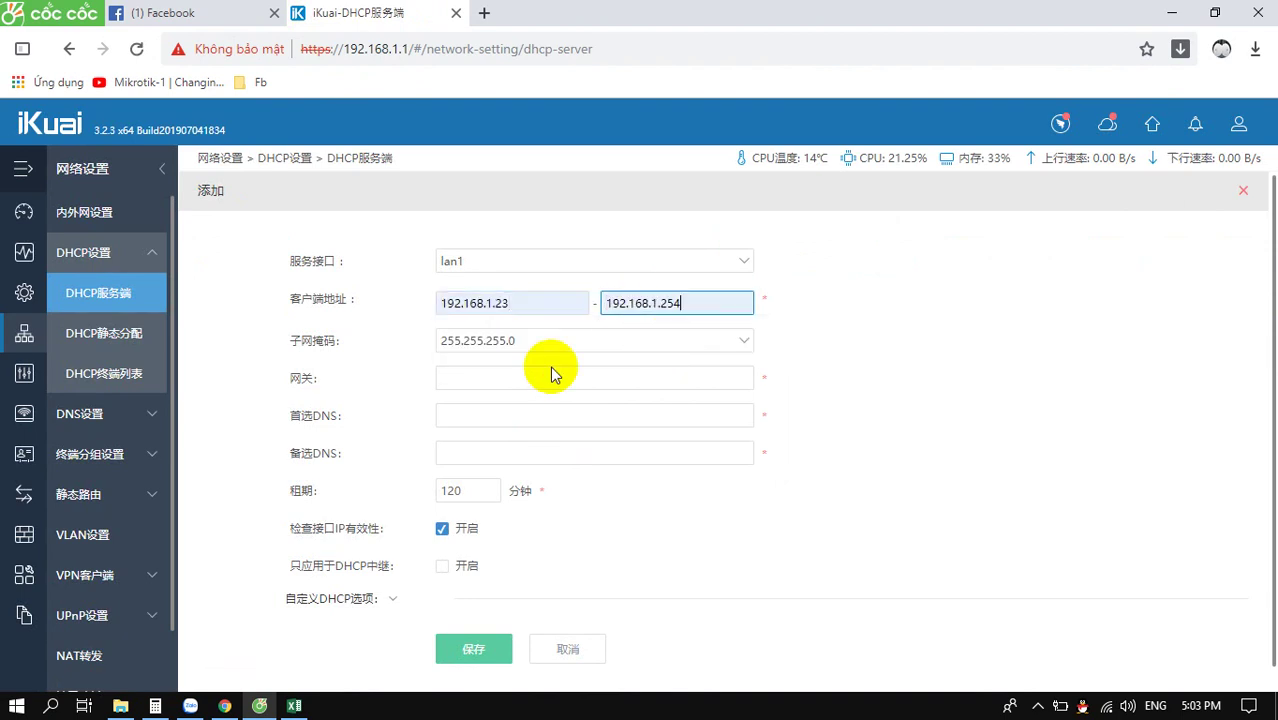
{"action": "left_click", "coordinate": [531, 377]}
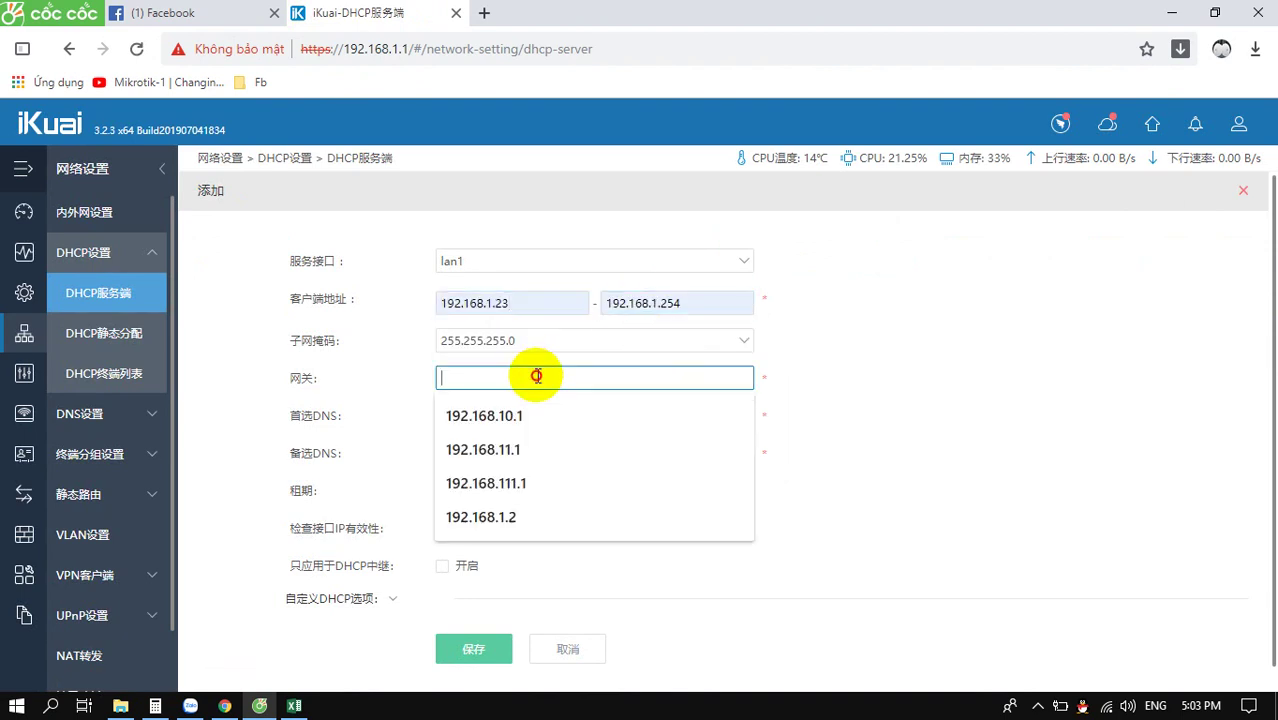
{"action": "left_click", "coordinate": [533, 518]}
{"action": "key", "text": "BackSpace"}
{"action": "type", "text": "1"}
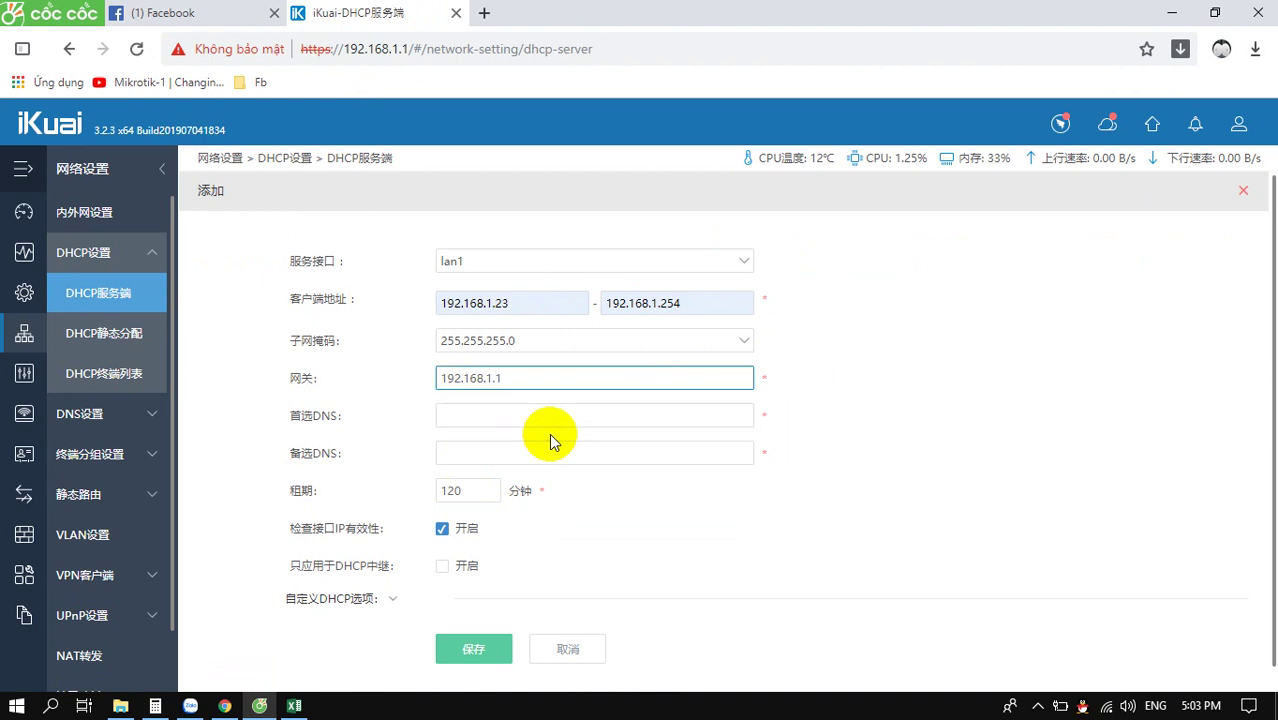
Set DNS servers 8.8.8.8 and 8.8.4.4 and save the DHCP server entry.
{"action": "left_click", "coordinate": [533, 410]}
{"action": "left_click", "coordinate": [533, 450]}
{"action": "left_click", "coordinate": [533, 452]}
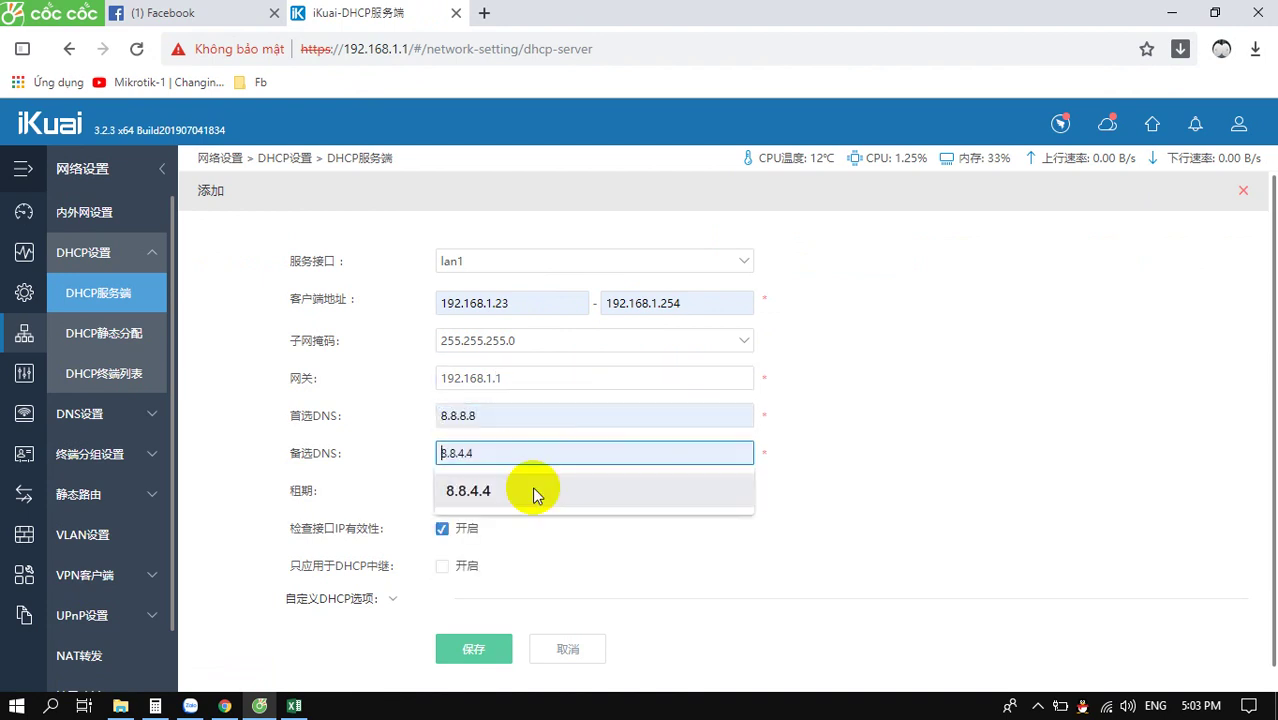
{"action": "left_click", "coordinate": [535, 491]}
{"action": "left_click", "coordinate": [477, 650]}
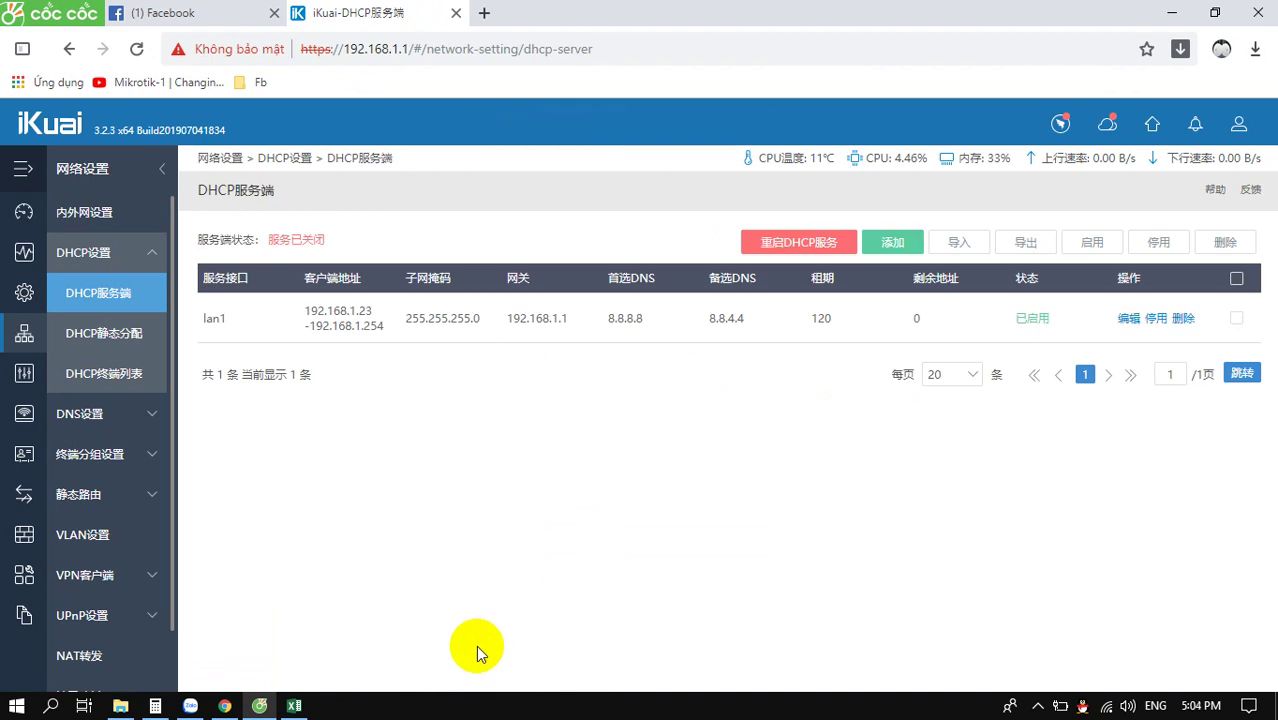
Restart the DHCP service again and view the DHCP client list.
{"action": "left_click", "coordinate": [805, 243]}
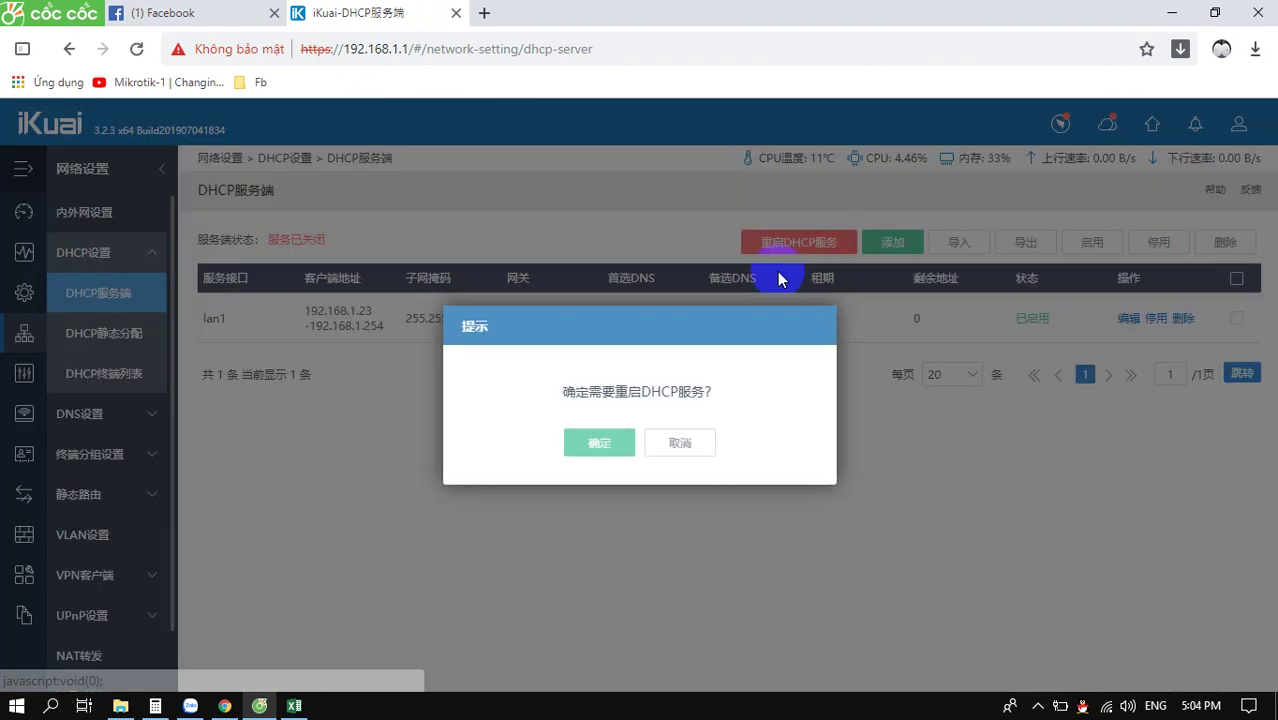
{"action": "left_click", "coordinate": [630, 443]}
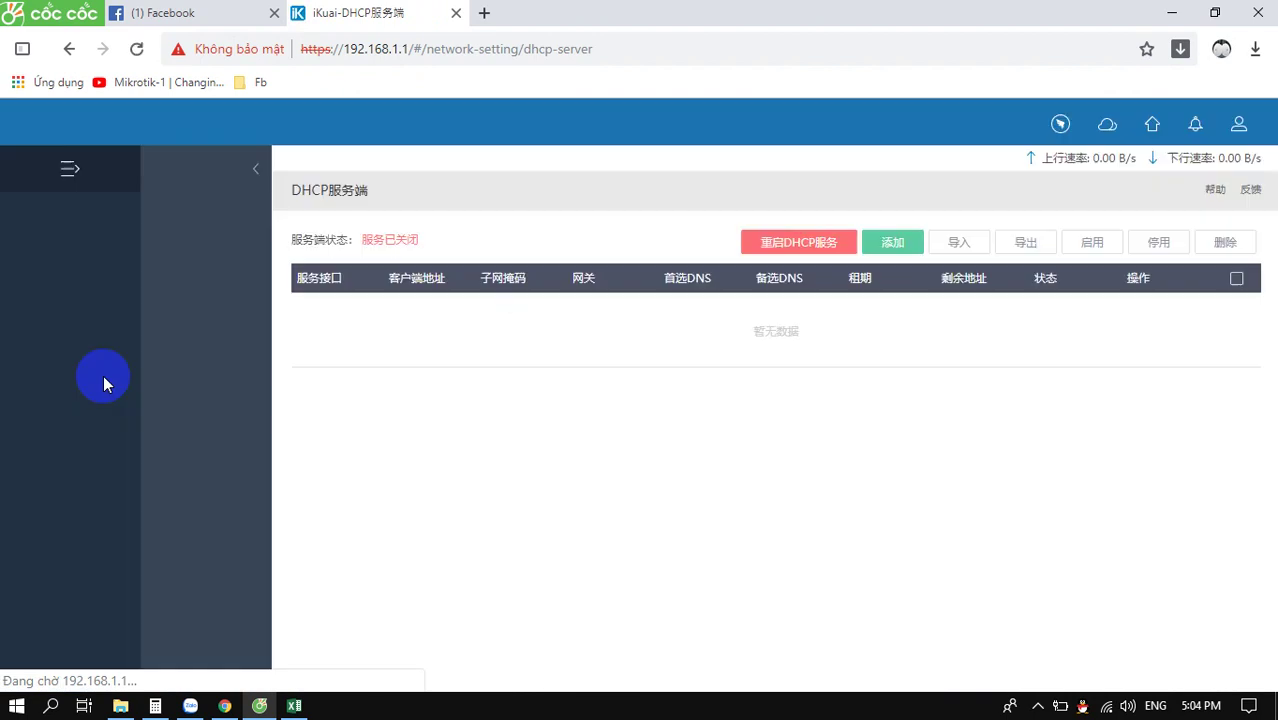
{"action": "left_click", "coordinate": [120, 378]}
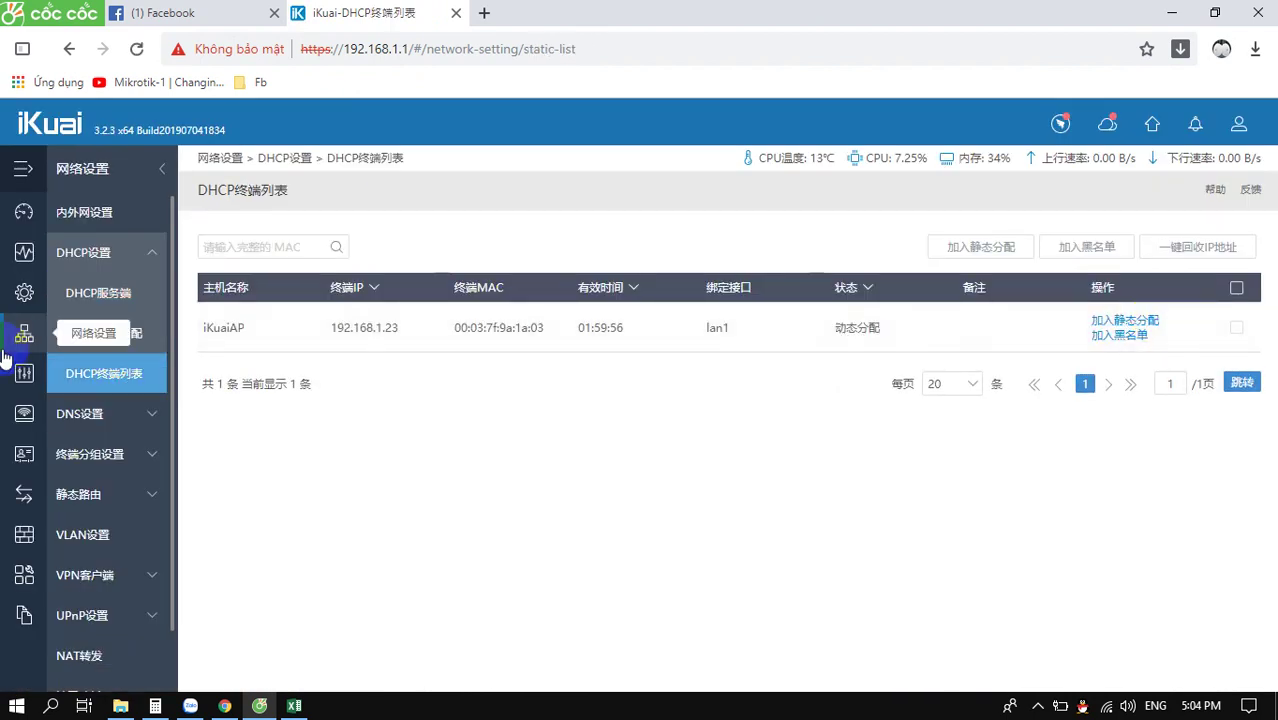
Turn on AC smart control and browse the AP list, AP groups and firmware upgrade pages.
{"action": "left_click", "coordinate": [26, 414]}
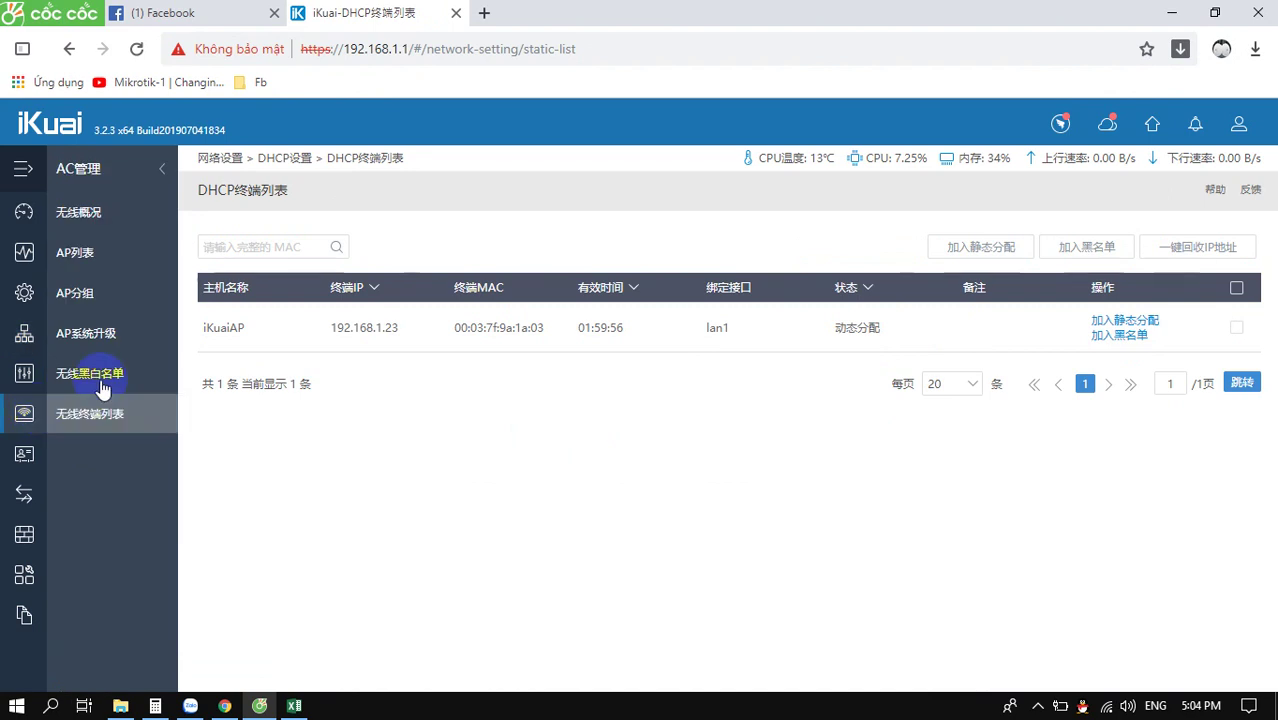
{"action": "left_click", "coordinate": [110, 211]}
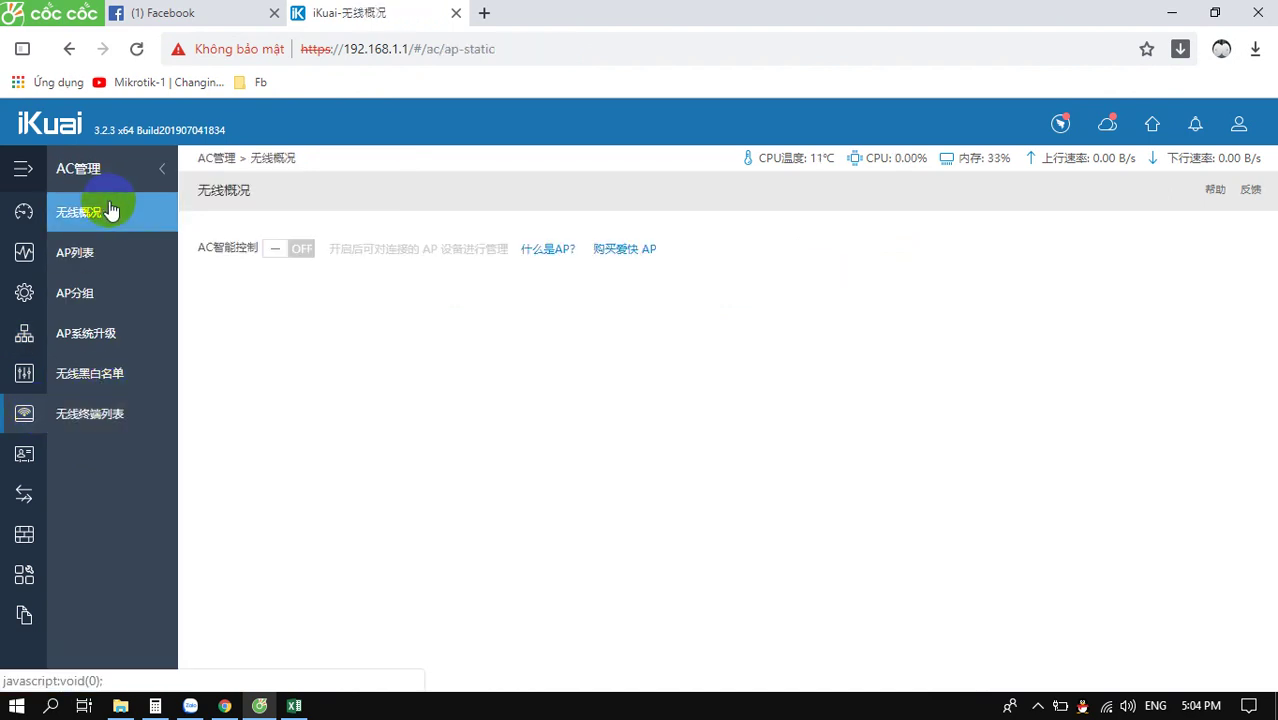
{"action": "left_click", "coordinate": [301, 250]}
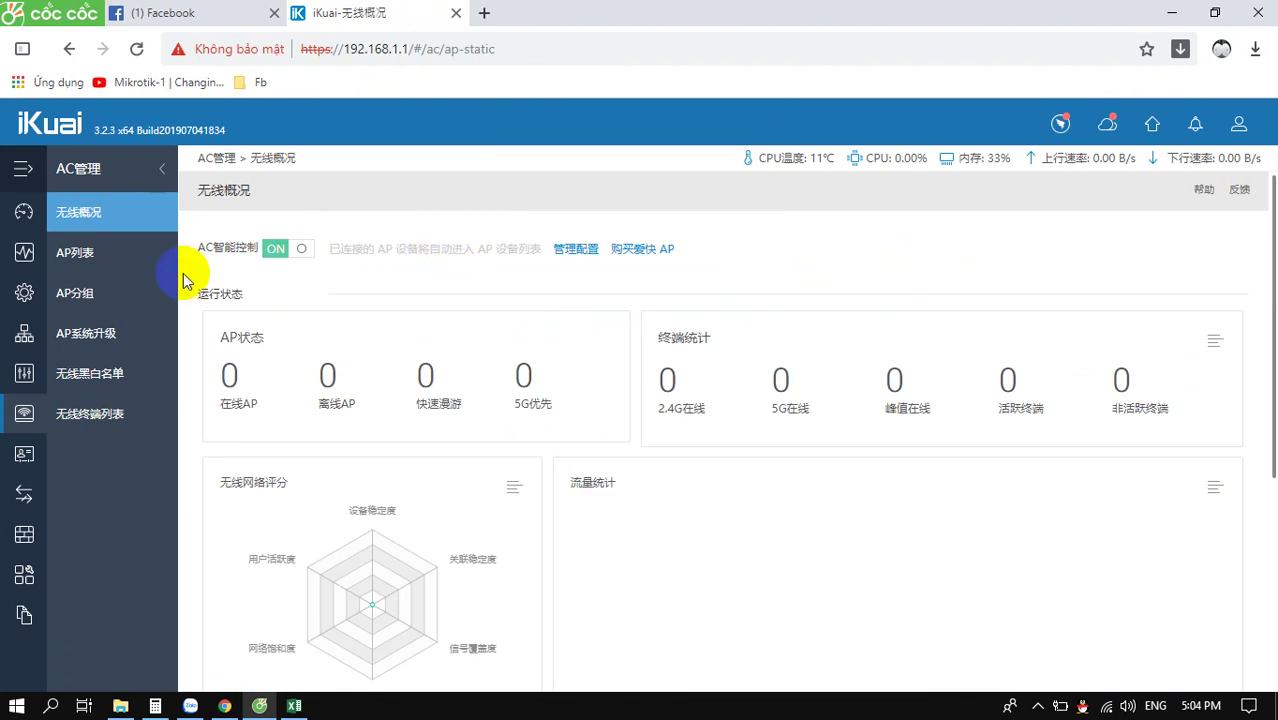
{"action": "left_click", "coordinate": [86, 253]}
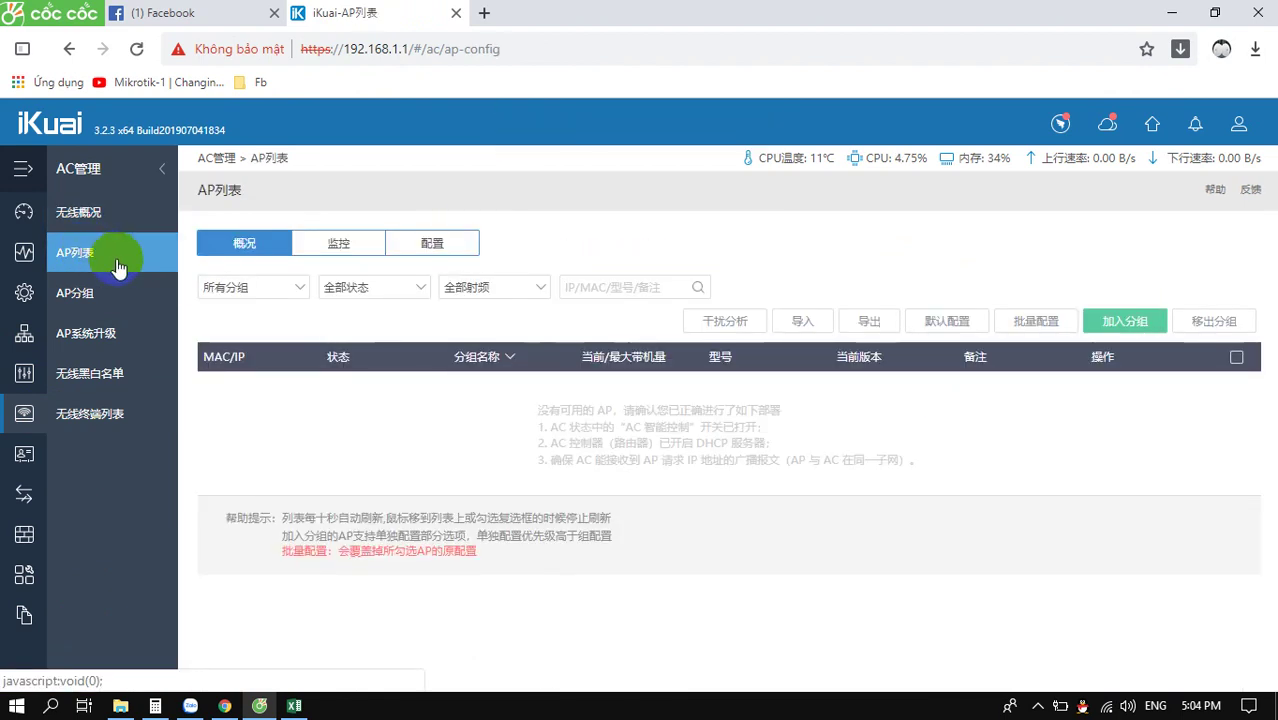
{"action": "left_click", "coordinate": [95, 288]}
{"action": "left_click", "coordinate": [95, 258]}
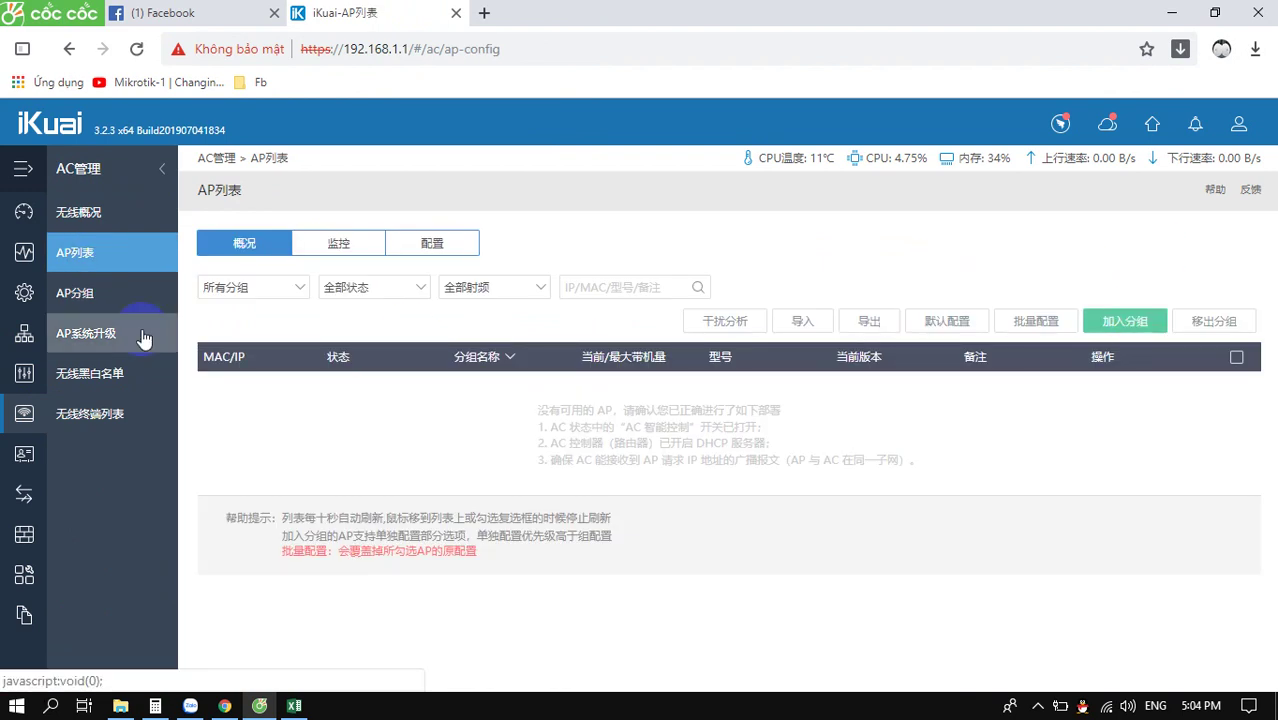
{"action": "left_click", "coordinate": [86, 338]}
{"action": "left_click", "coordinate": [88, 295]}
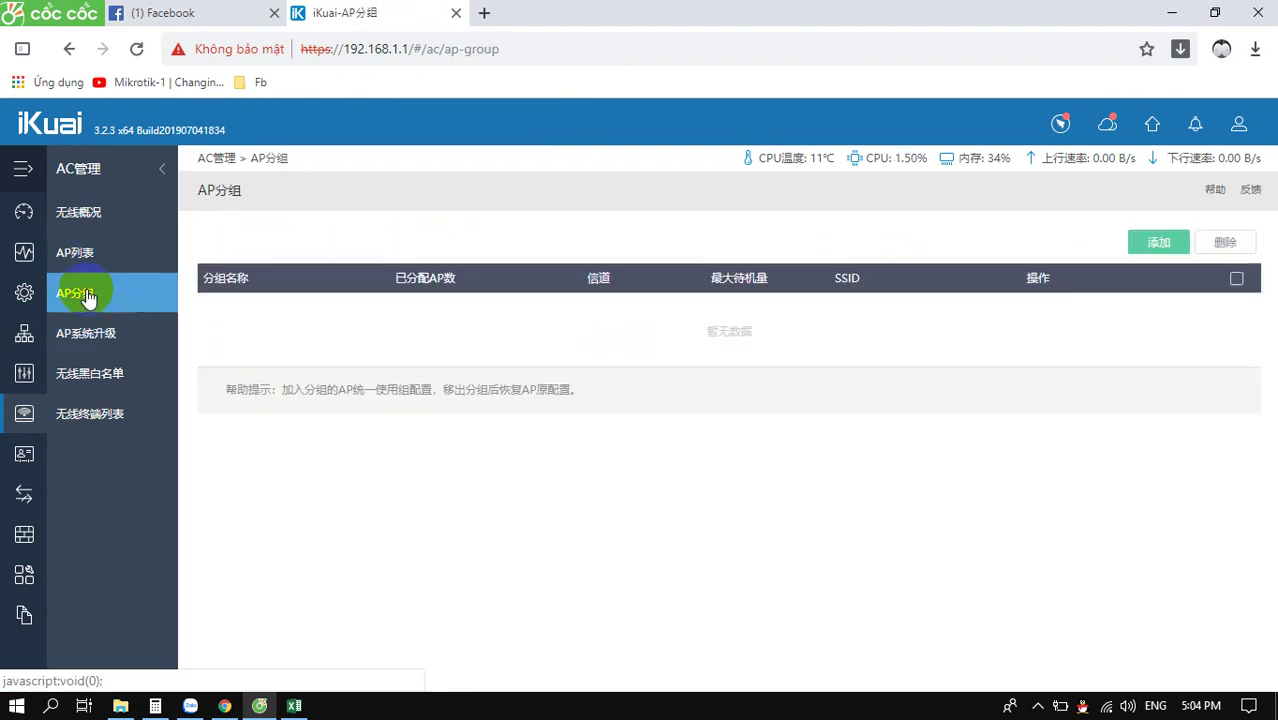
{"action": "left_click", "coordinate": [78, 258]}
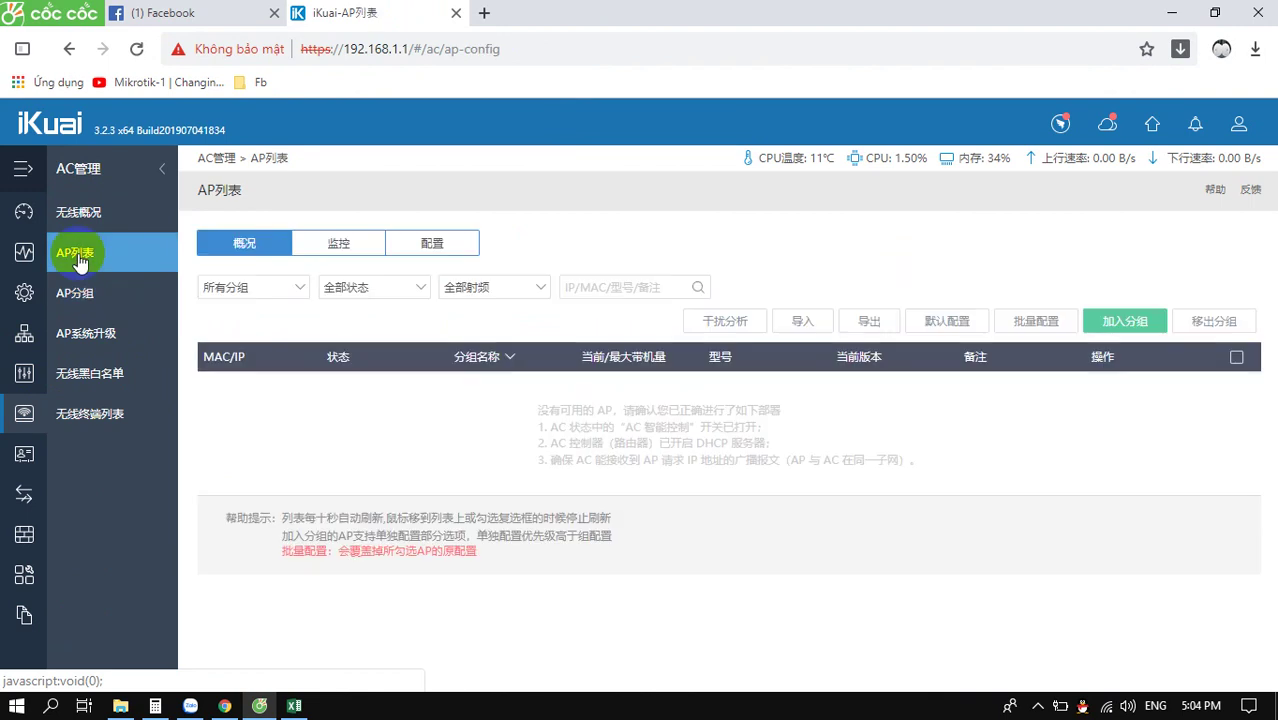
Return to the DHCP client list and copy iKuaiAP's IP 192.168.1.23.
{"action": "left_click", "coordinate": [24, 340]}
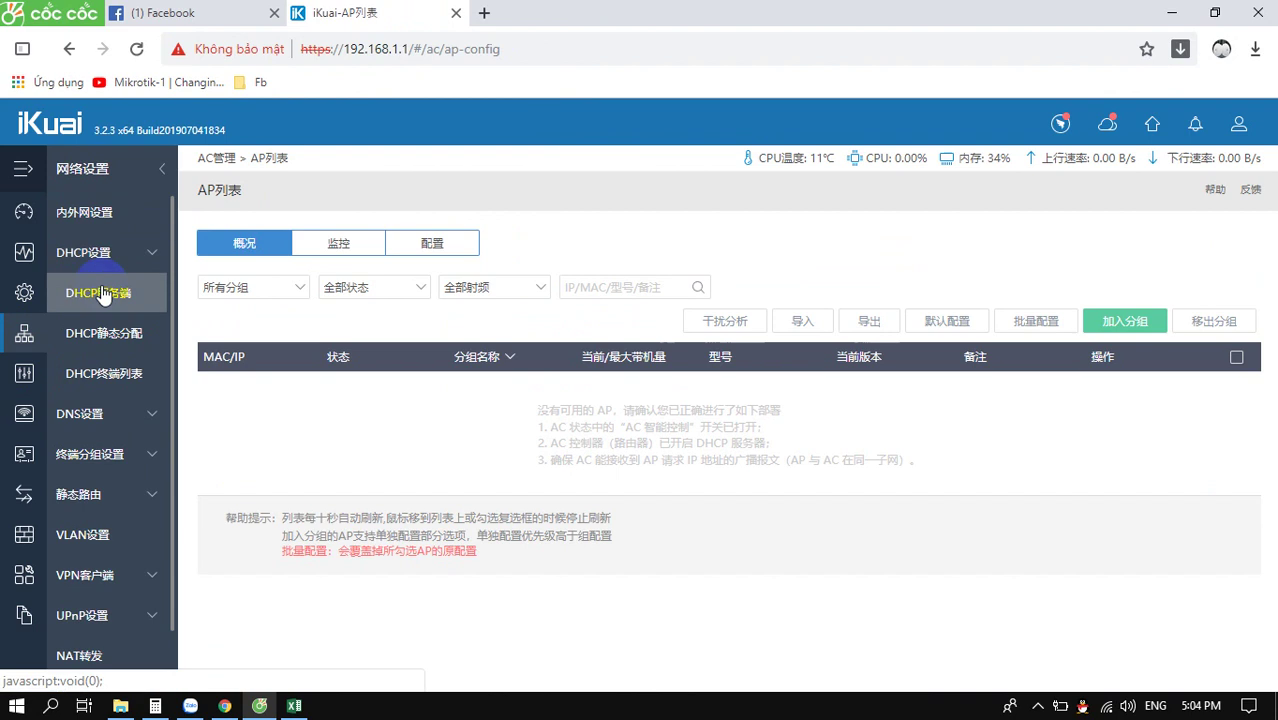
{"action": "left_click", "coordinate": [105, 296]}
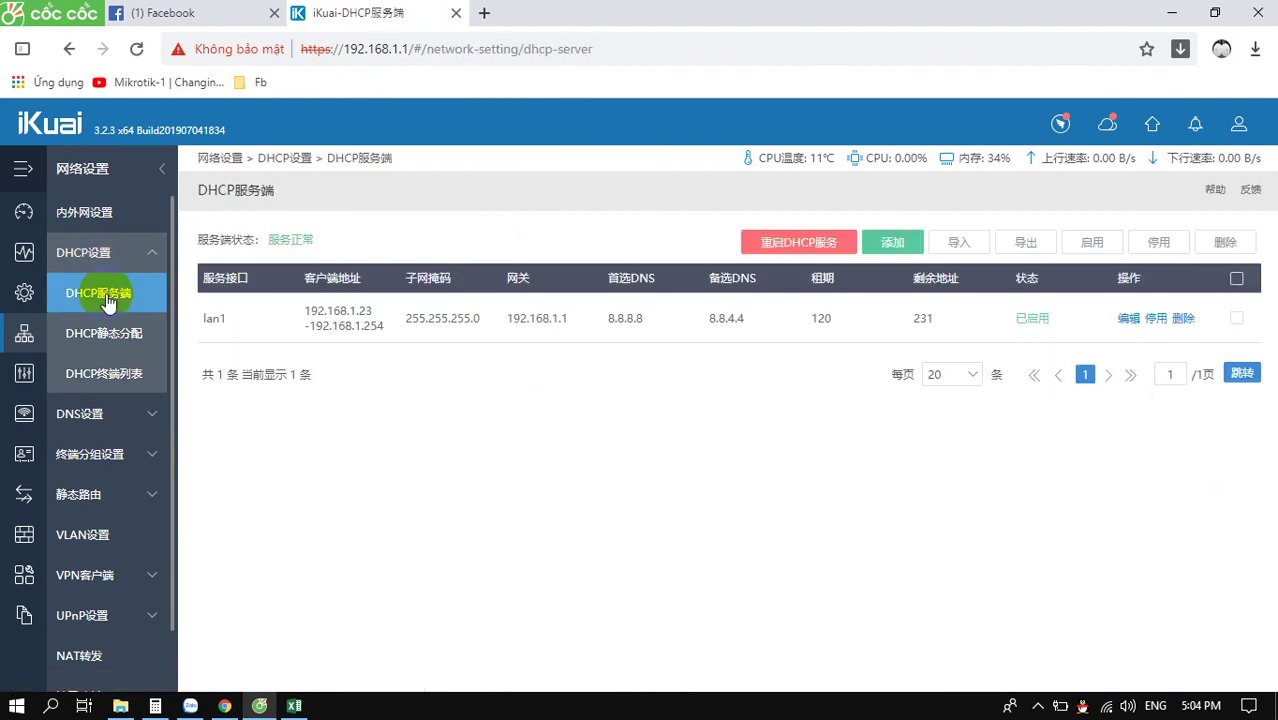
{"action": "left_click", "coordinate": [104, 334]}
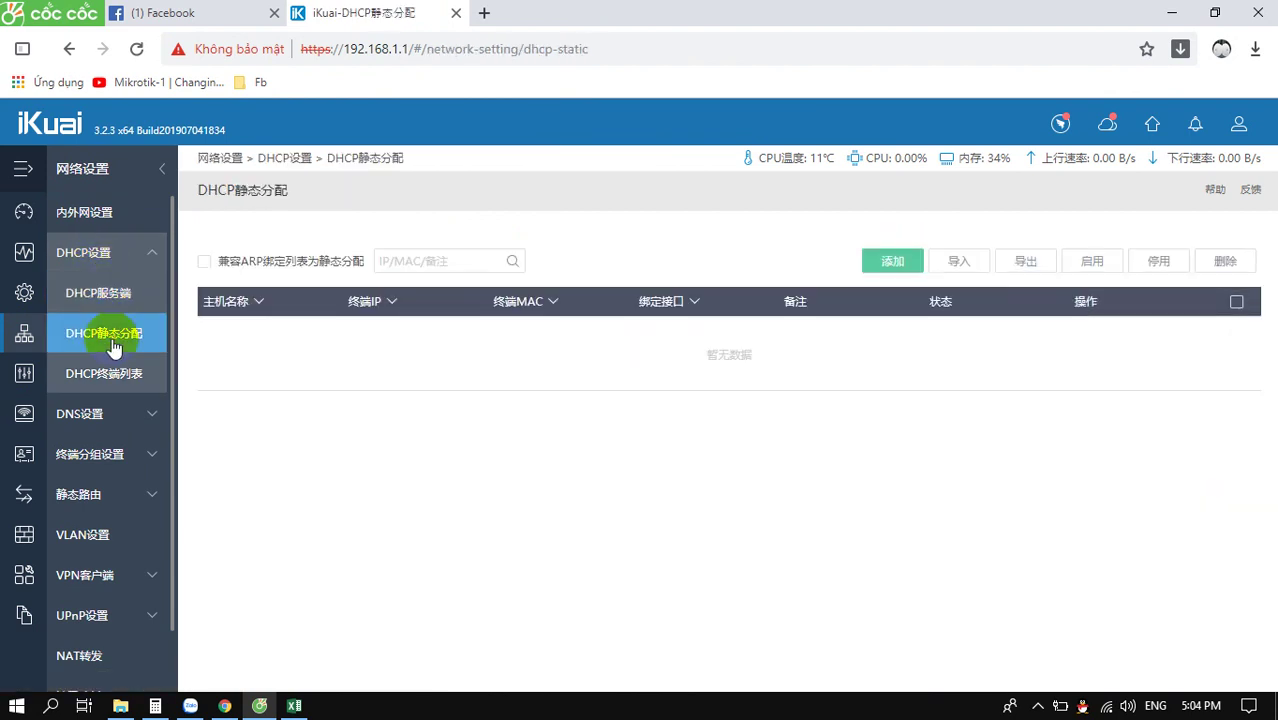
{"action": "left_click", "coordinate": [112, 374]}
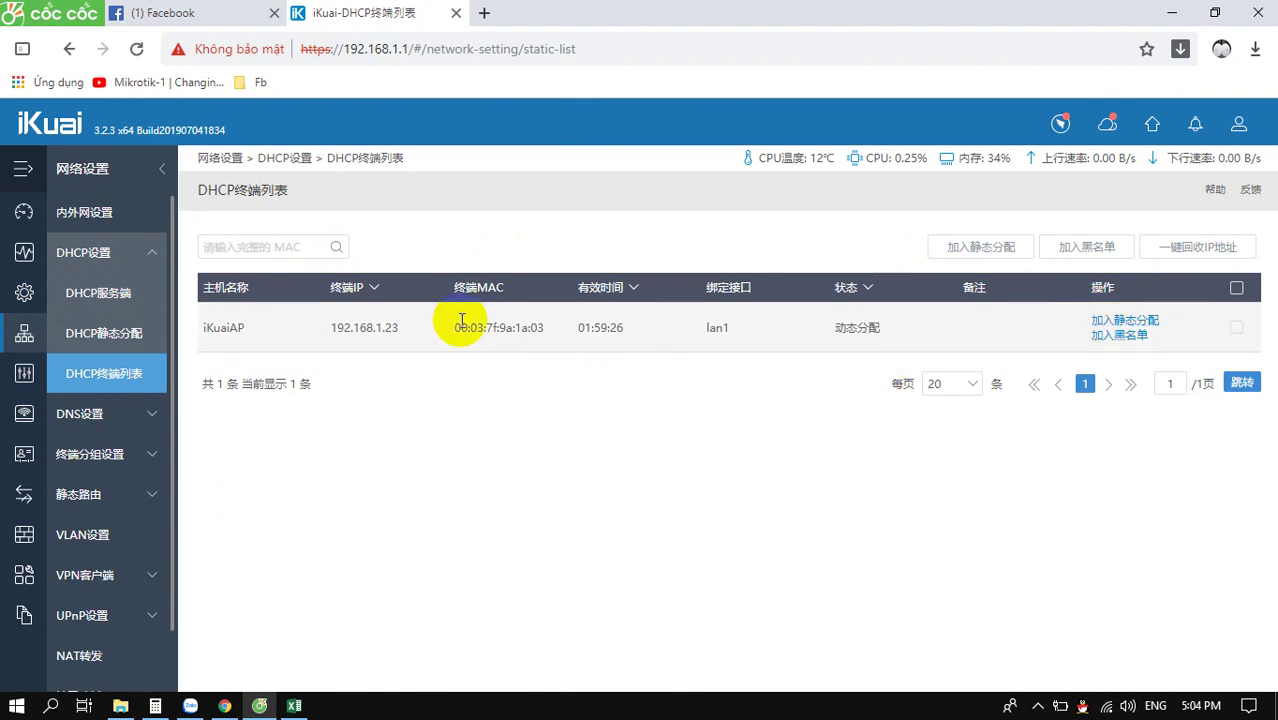
{"action": "left_click_drag", "start_coordinate": [333, 328], "coordinate": [430, 335]}
{"action": "key", "text": "ctrl+c"}
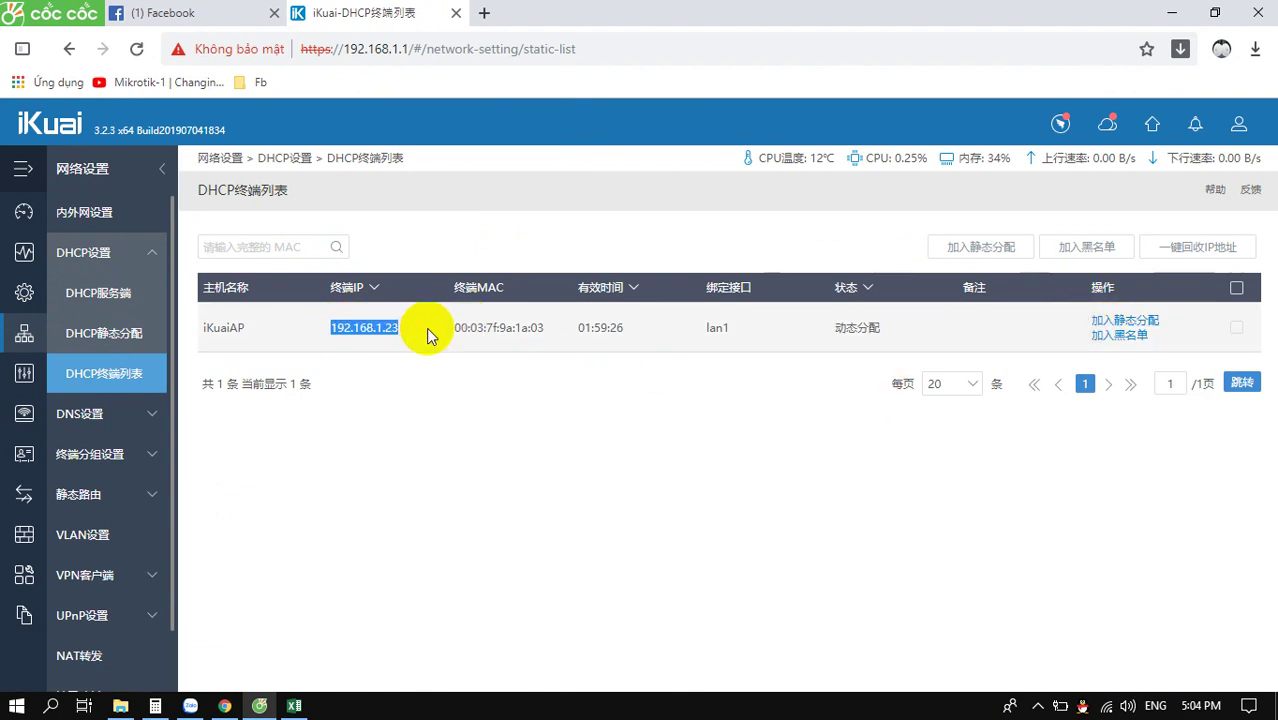
Run a continuous ping to 192.168.1.23 from the Run box and move the console aside.
{"action": "key", "text": "super+r"}
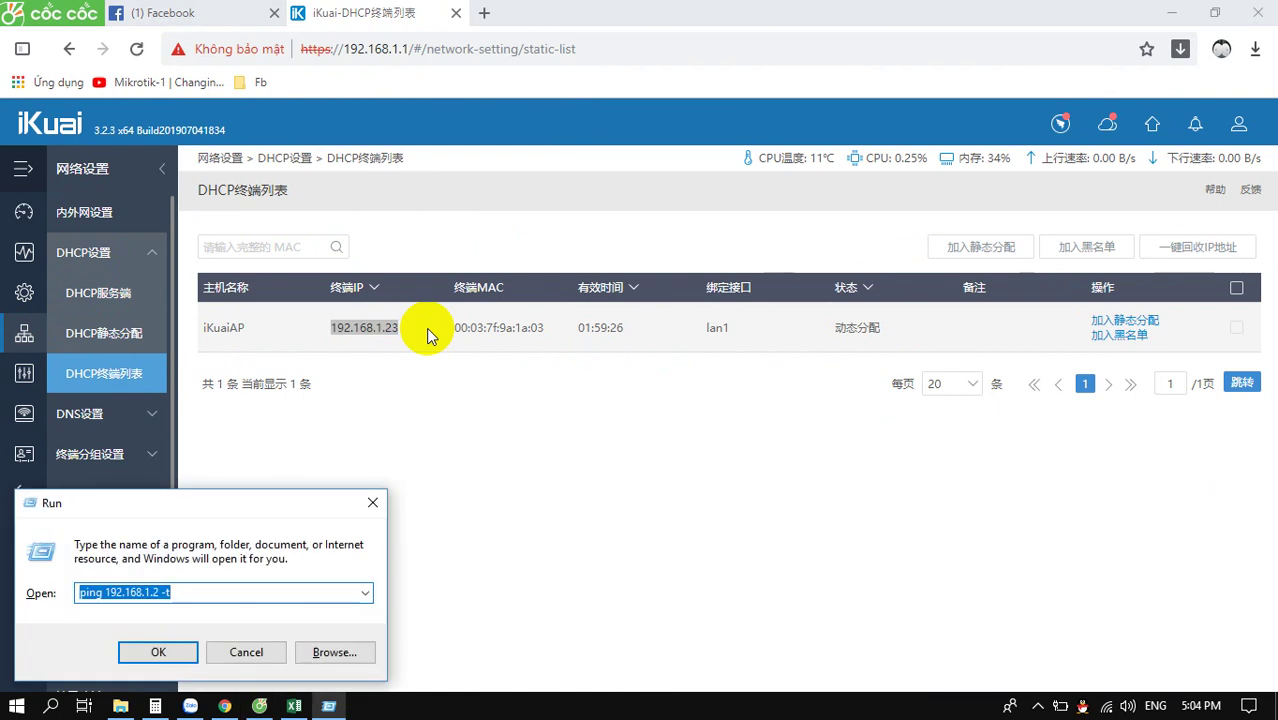
{"action": "type", "text": "ping"}
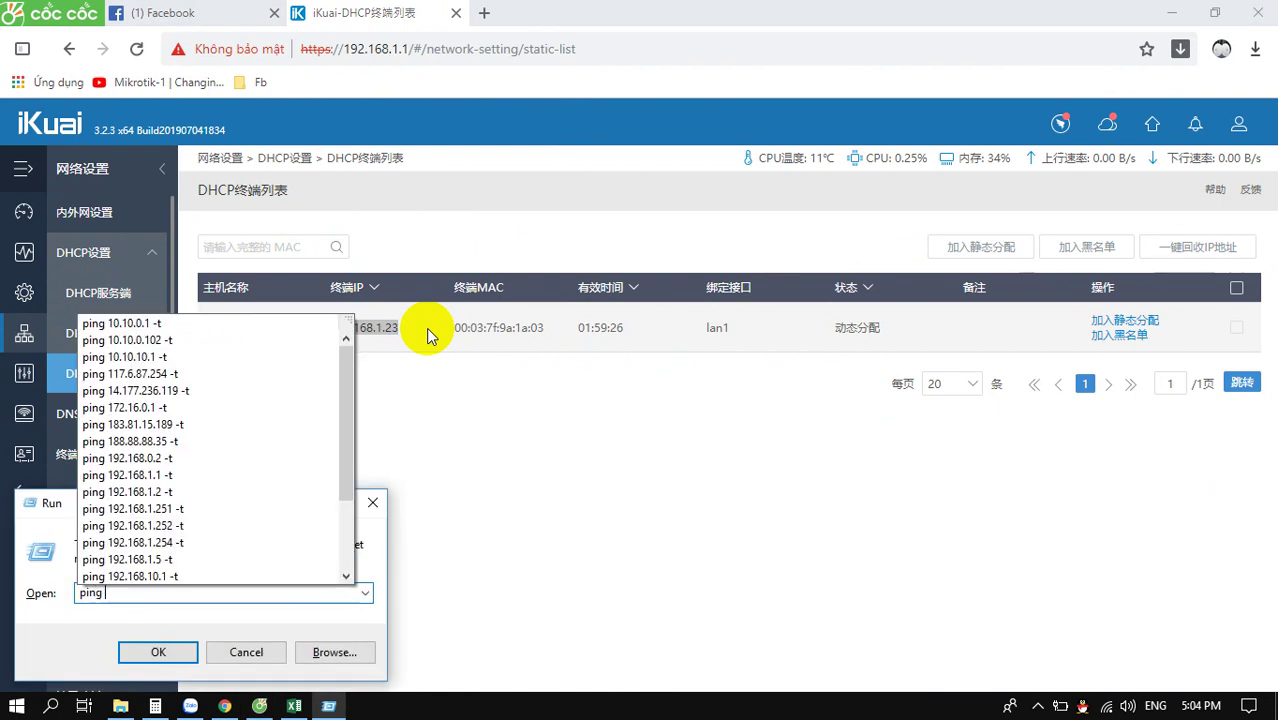
{"action": "key", "text": "ctrl+v"}
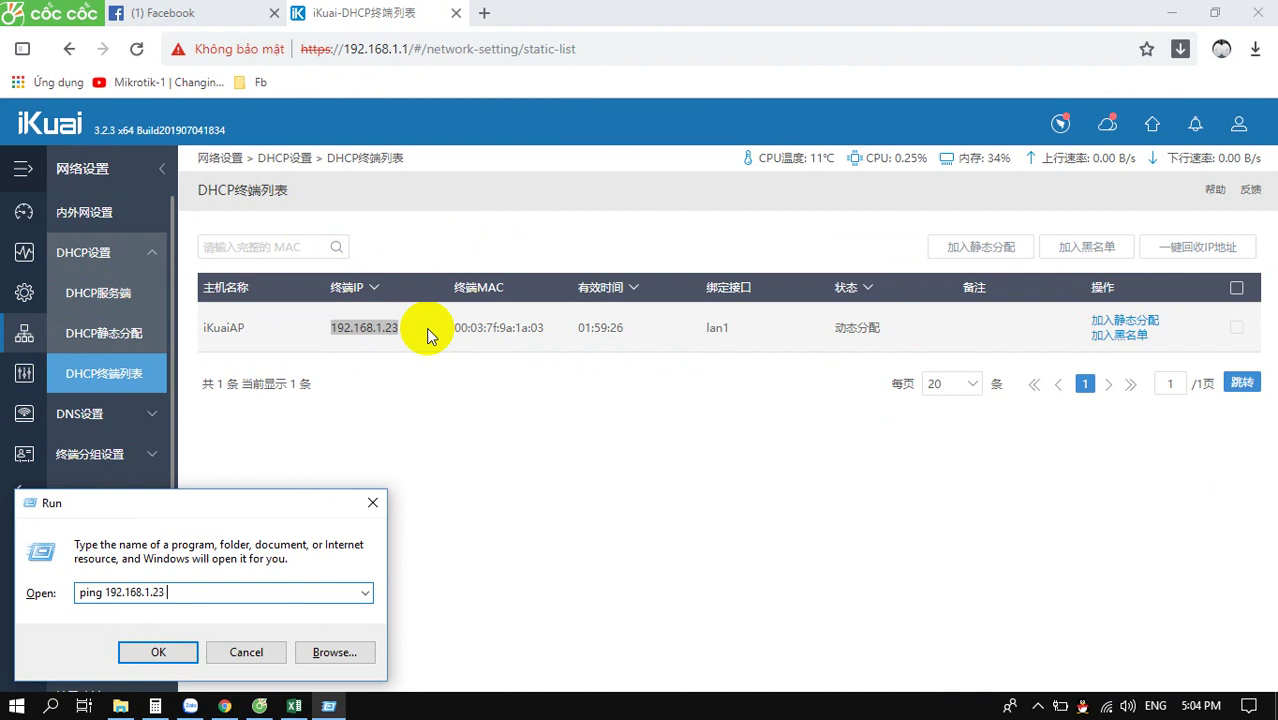
{"action": "key", "text": "Return"}
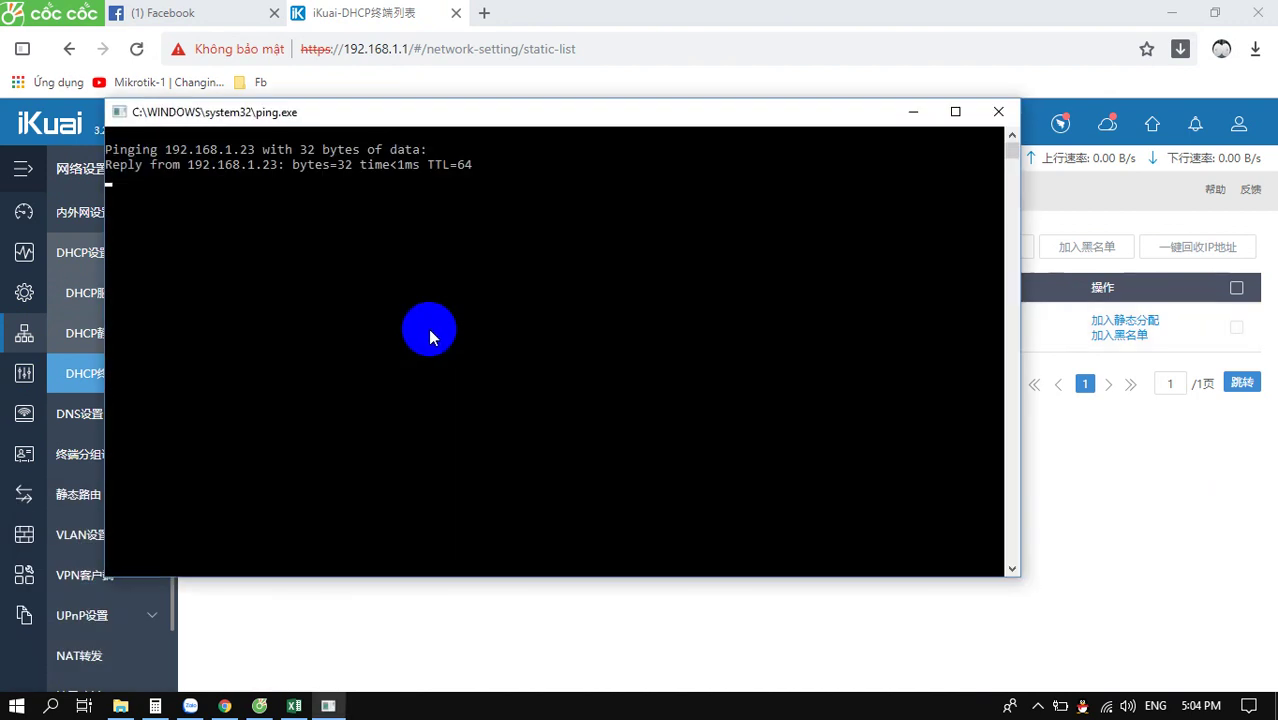
{"action": "left_click_drag", "start_coordinate": [562, 114], "coordinate": [979, 80]}
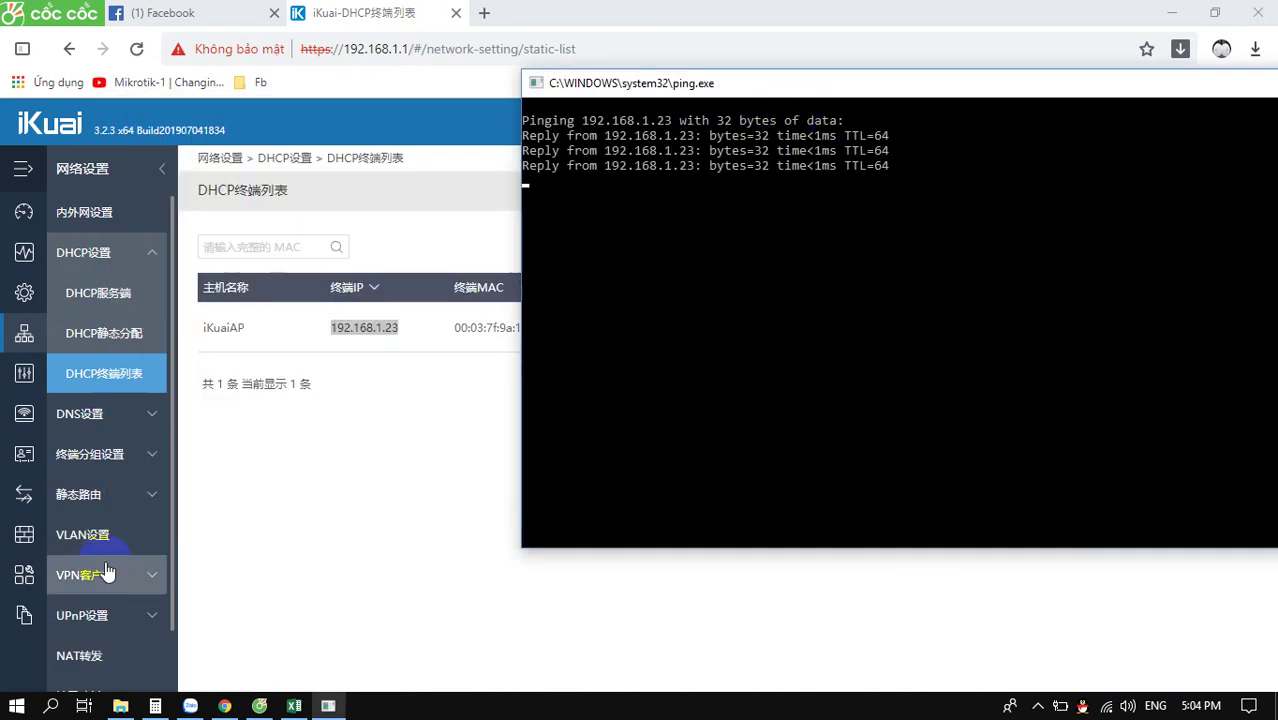
{"action": "left_click", "coordinate": [338, 541]}
{"action": "left_click", "coordinate": [24, 410]}
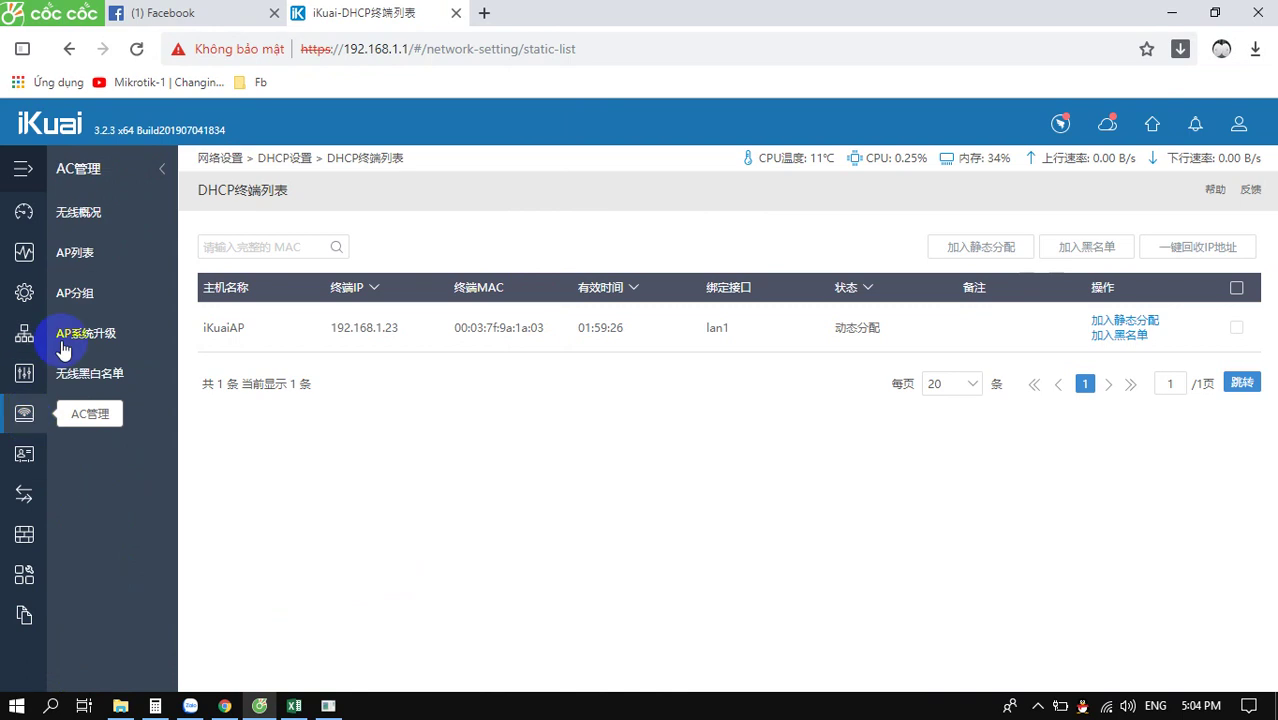
Open the AP list from the wireless overview and select the IK-H3's IP 192.168.1.23.
{"action": "left_click", "coordinate": [88, 213]}
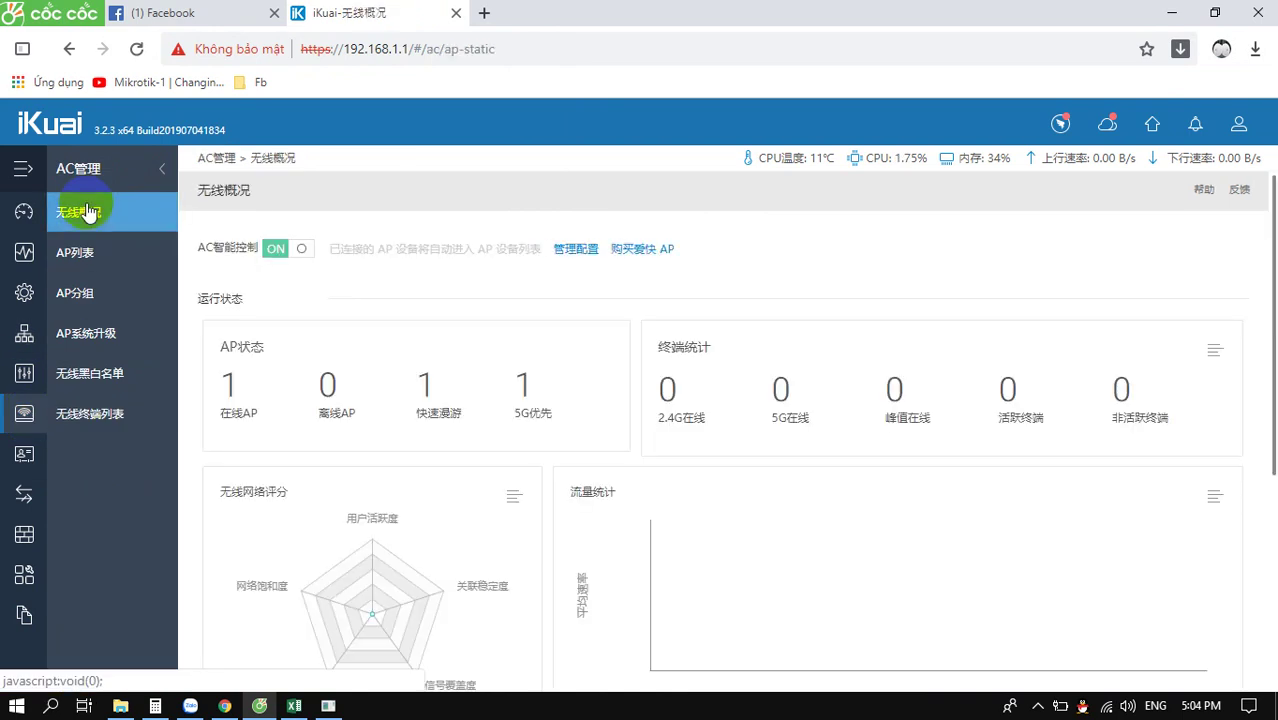
{"action": "left_click", "coordinate": [80, 253]}
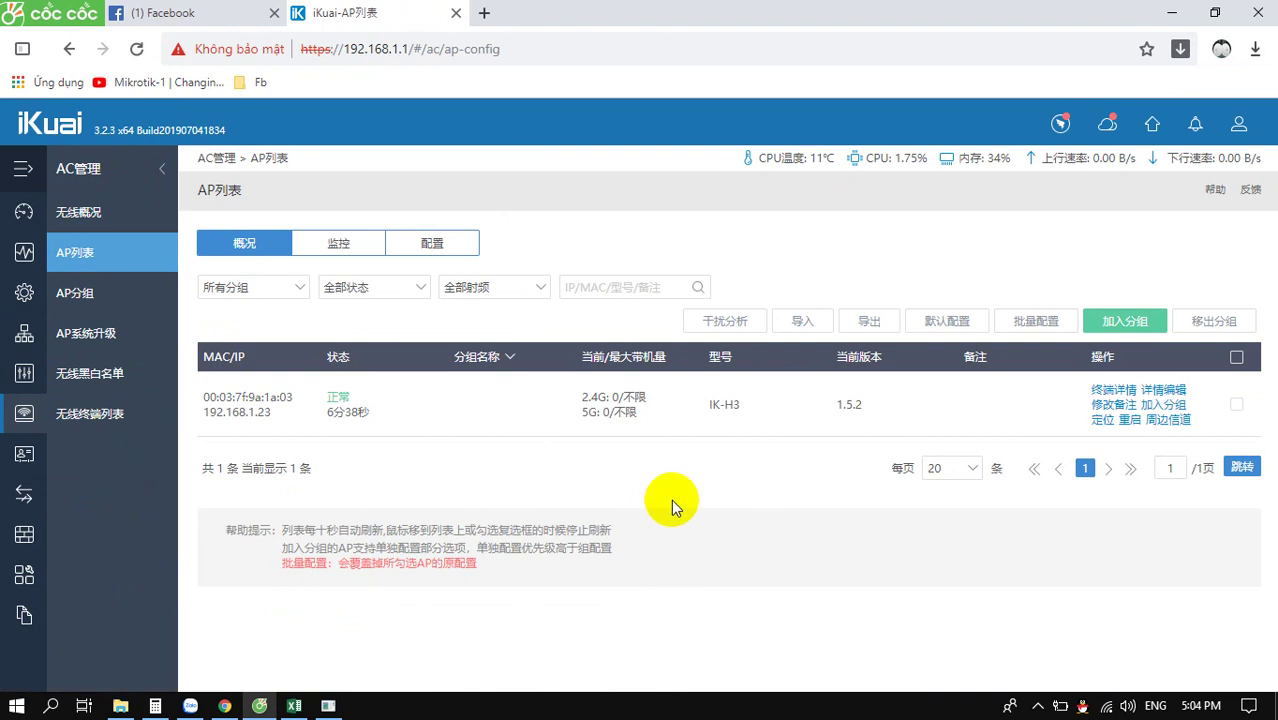
{"action": "left_click_drag", "start_coordinate": [271, 412], "coordinate": [206, 415]}
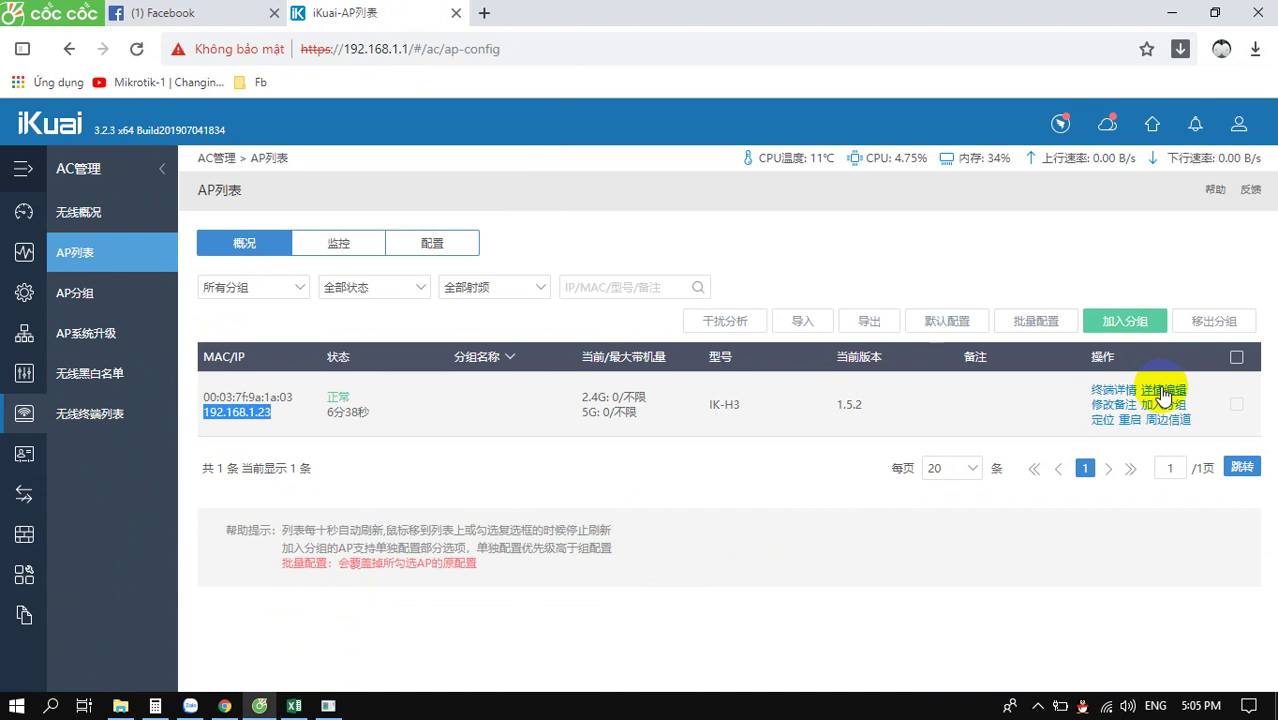
In the default AP configuration, enable guest mode for SSID1, leaving the SSID visible.
{"action": "left_click", "coordinate": [943, 321]}
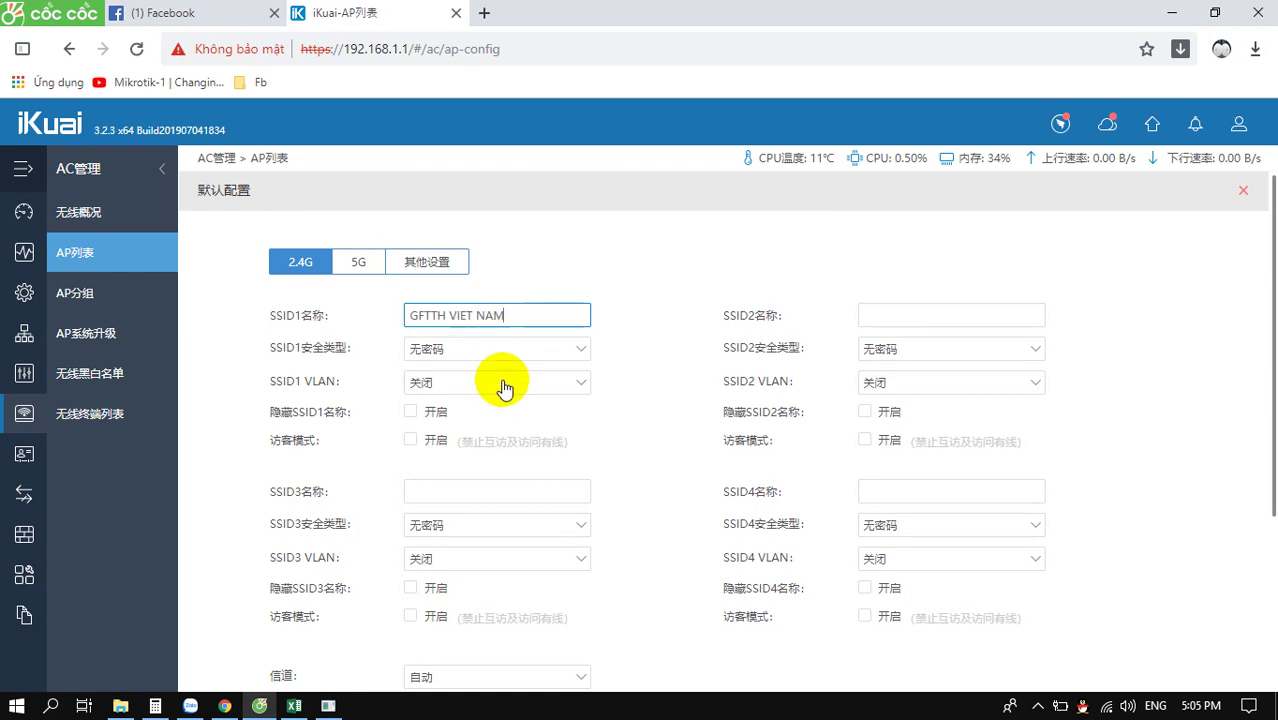
{"action": "left_click", "coordinate": [419, 419]}
{"action": "left_click", "coordinate": [428, 411]}
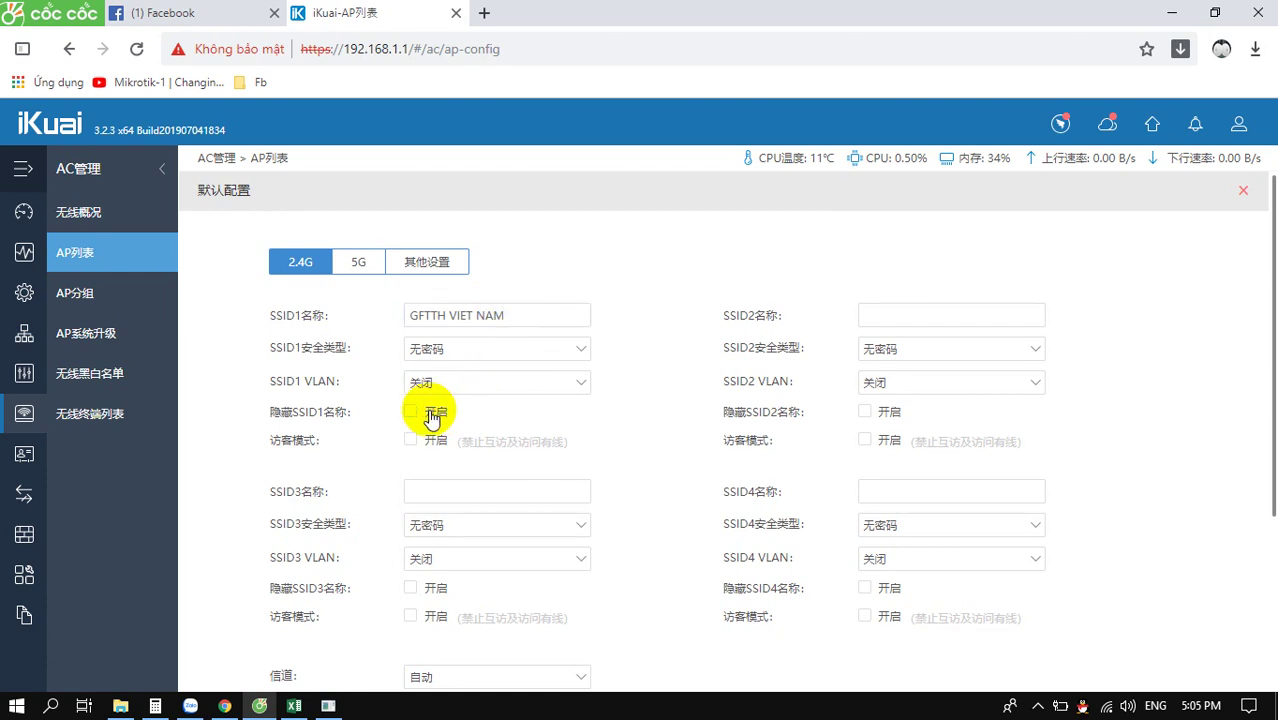
{"action": "left_click", "coordinate": [412, 442]}
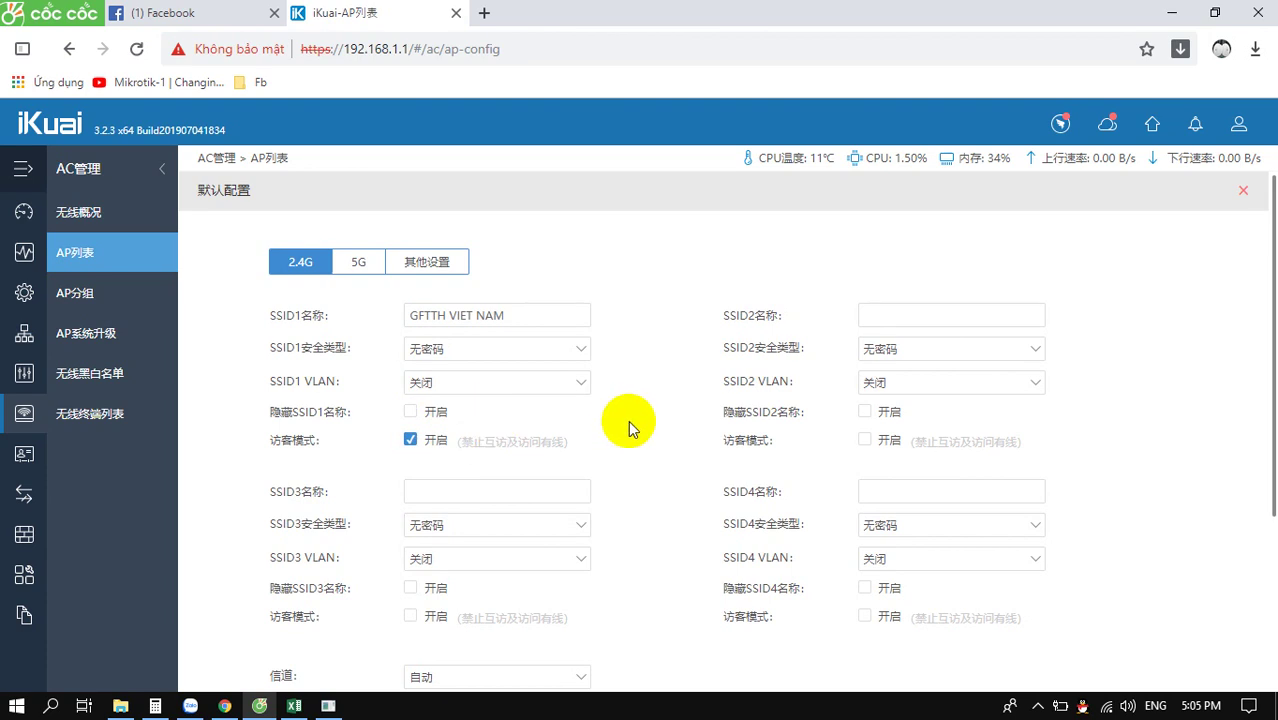
Set AP signal strength to strongest and bandwidth to 40 MHz, then save the default configuration.
{"action": "scroll", "coordinate": [629, 421], "scroll_direction": "down", "scroll_amount": 2}
{"action": "scroll", "coordinate": [627, 421], "scroll_direction": "down", "scroll_amount": 1}
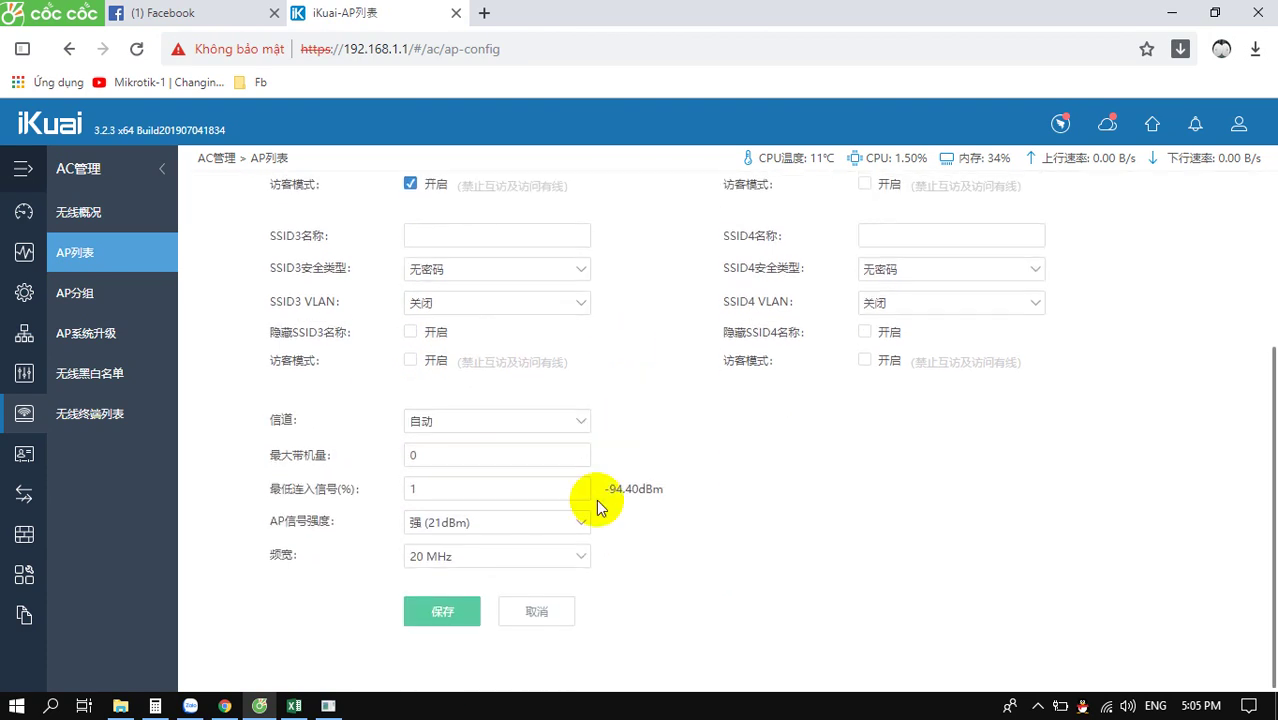
{"action": "left_click", "coordinate": [576, 526]}
{"action": "left_click", "coordinate": [565, 543]}
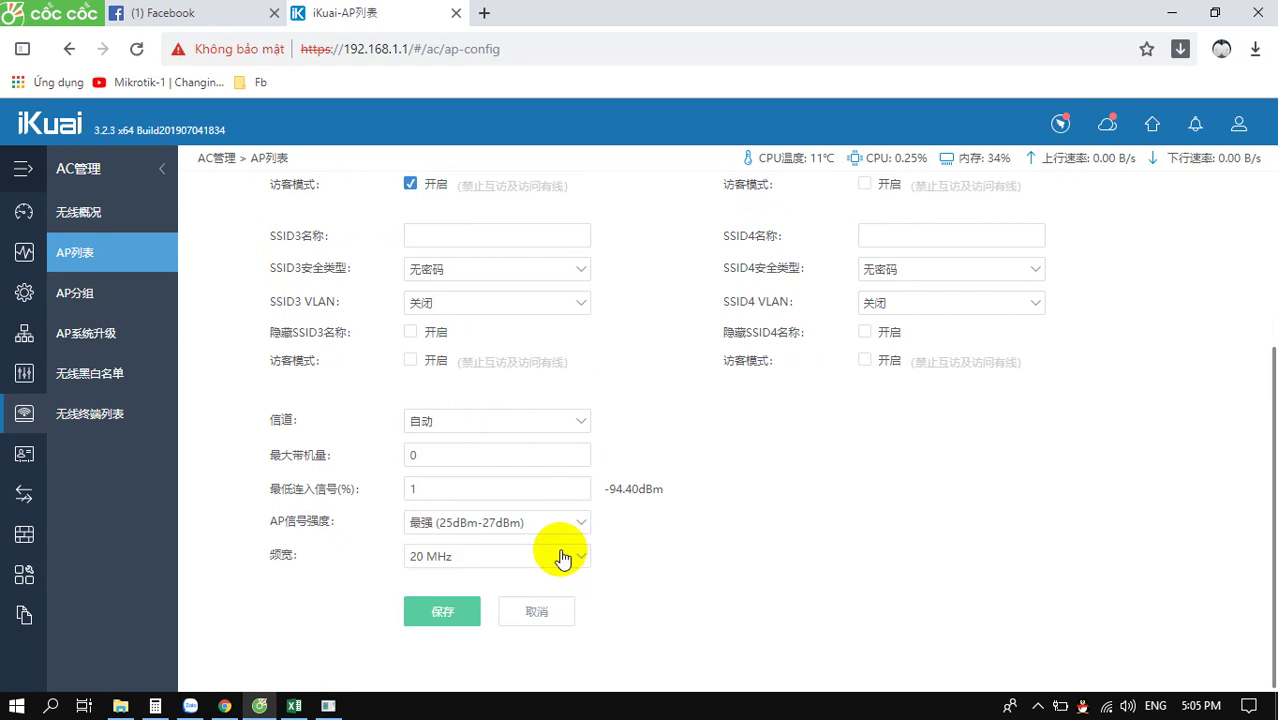
{"action": "left_click", "coordinate": [563, 557]}
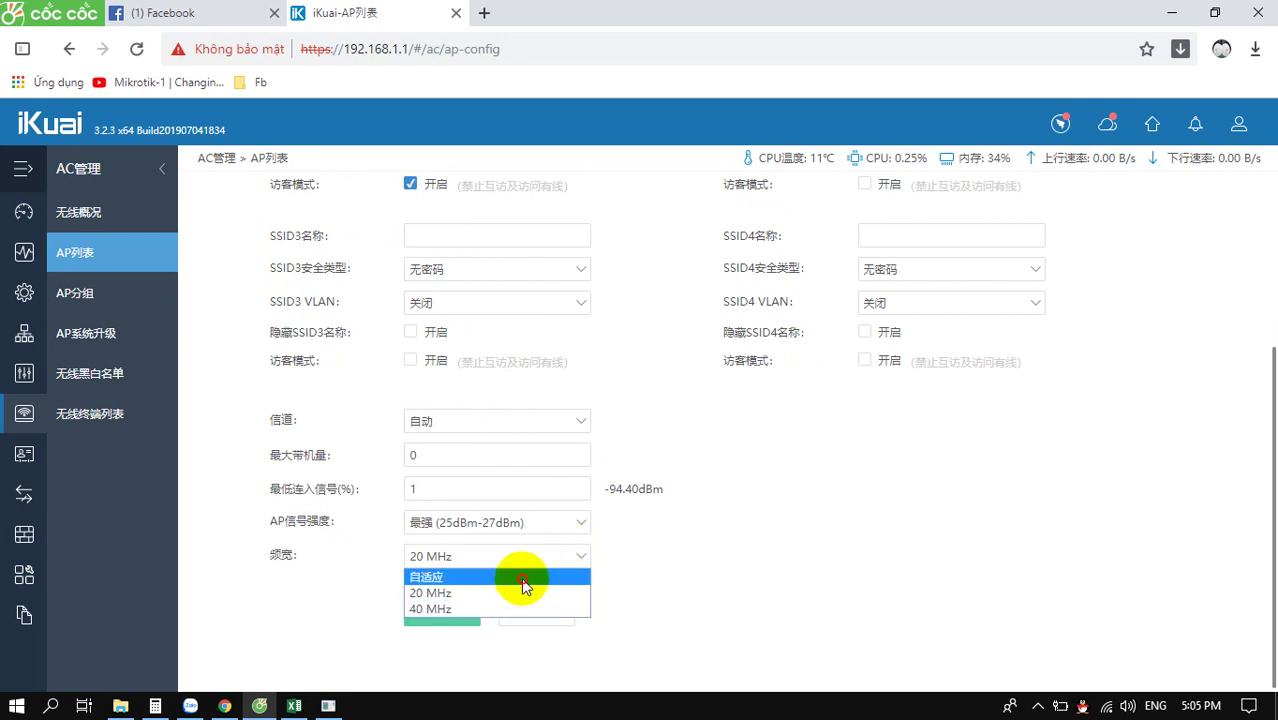
{"action": "left_click", "coordinate": [524, 585]}
{"action": "left_click", "coordinate": [534, 553]}
{"action": "left_click", "coordinate": [528, 608]}
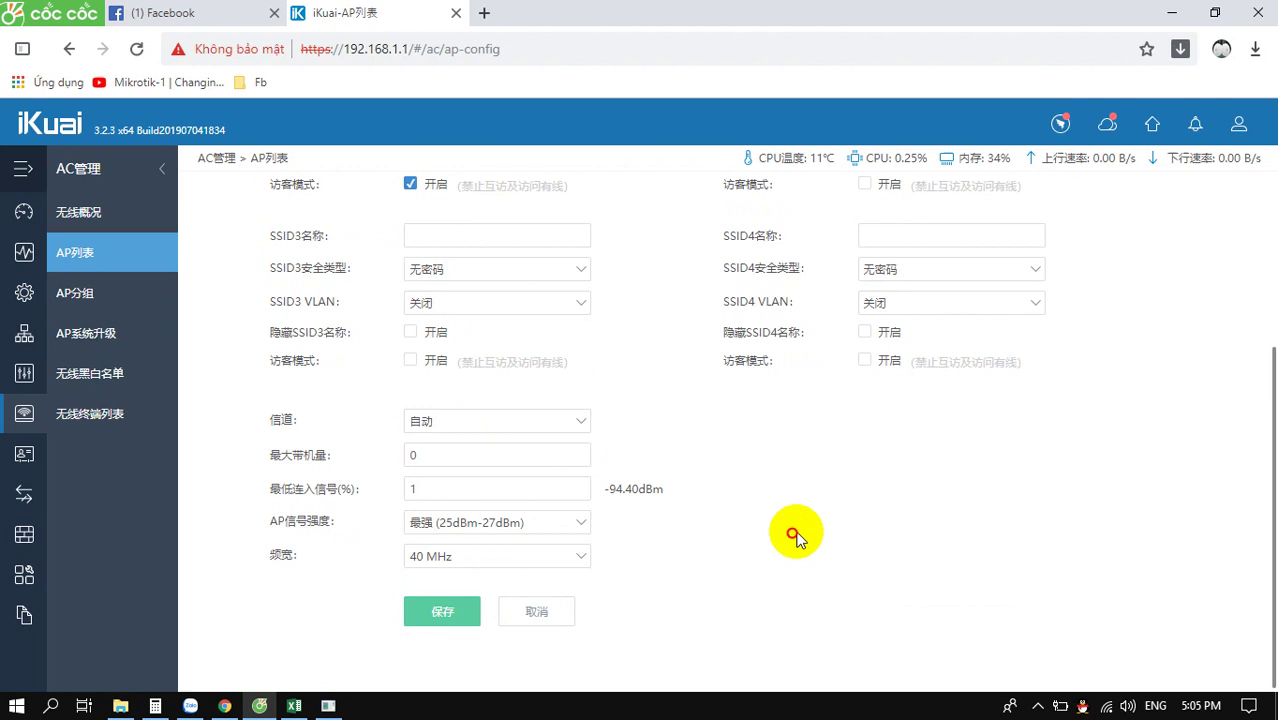
{"action": "scroll", "coordinate": [800, 535], "scroll_direction": "up", "scroll_amount": 1}
{"action": "scroll", "coordinate": [790, 540], "scroll_direction": "down", "scroll_amount": 1}
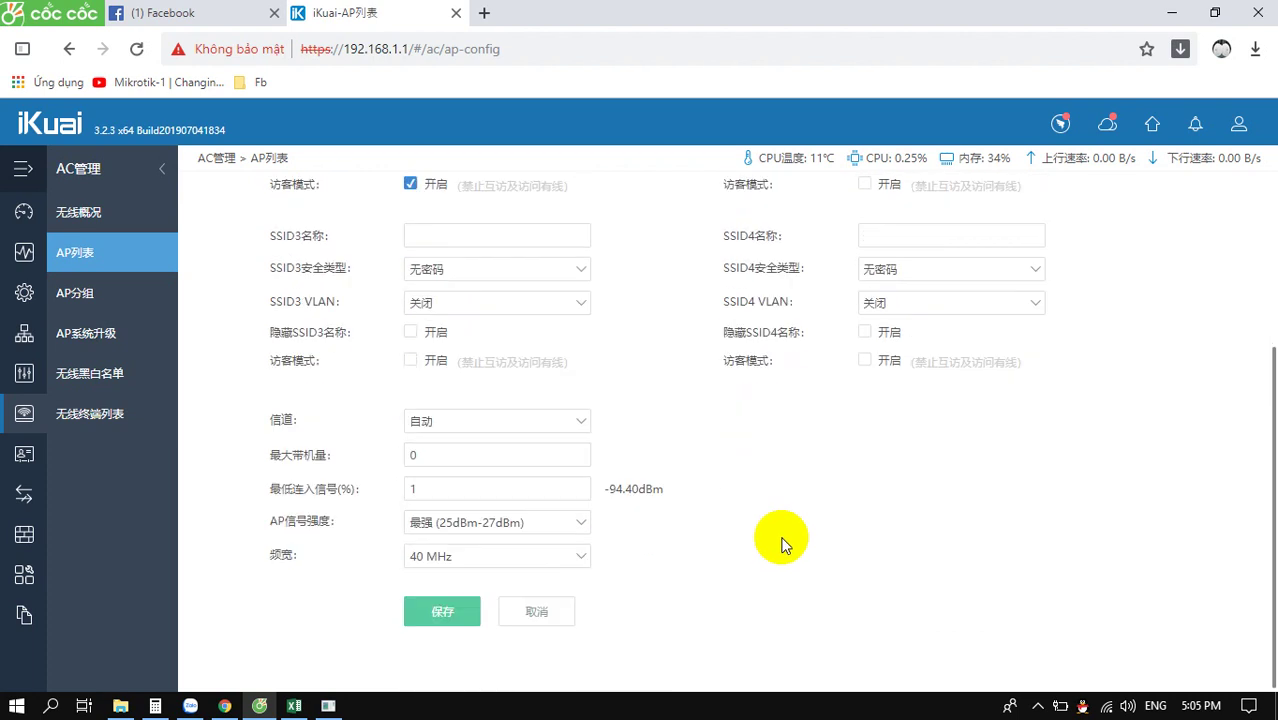
{"action": "left_click", "coordinate": [447, 612]}
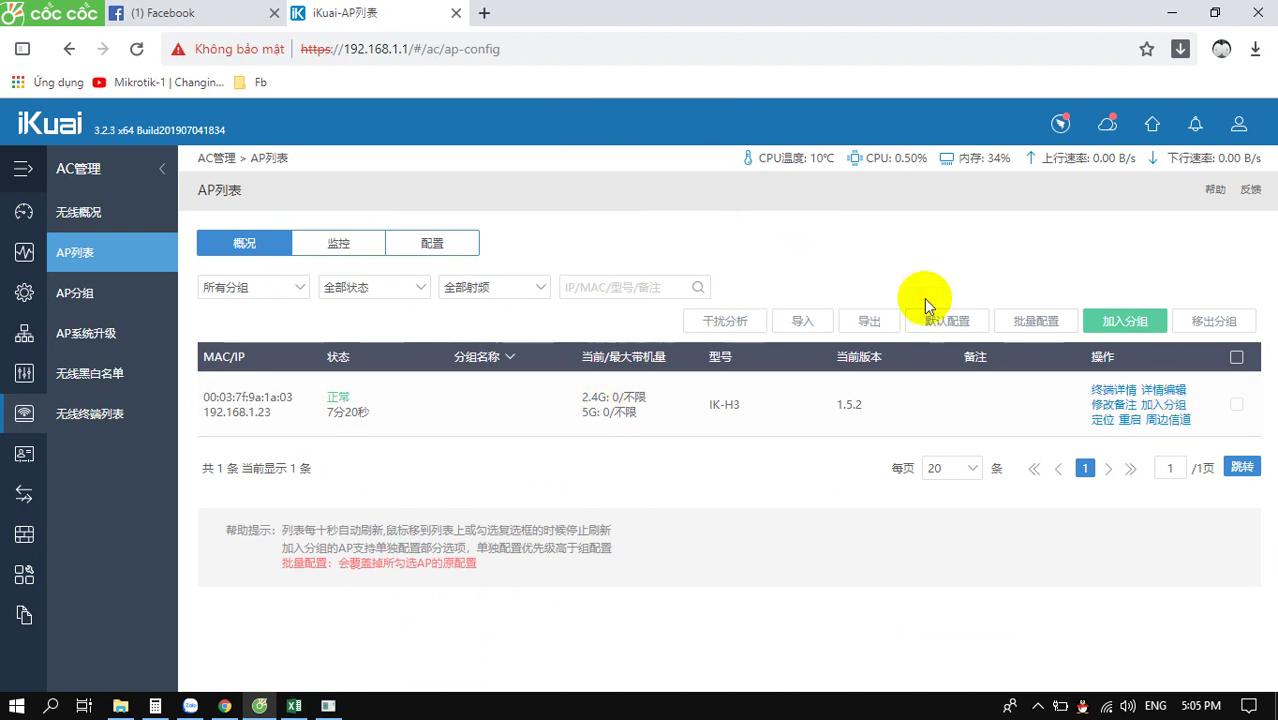
Check the default config's other settings and port 1 VLAN, then review the 2.4G SSID1 values.
{"action": "left_click", "coordinate": [948, 321]}
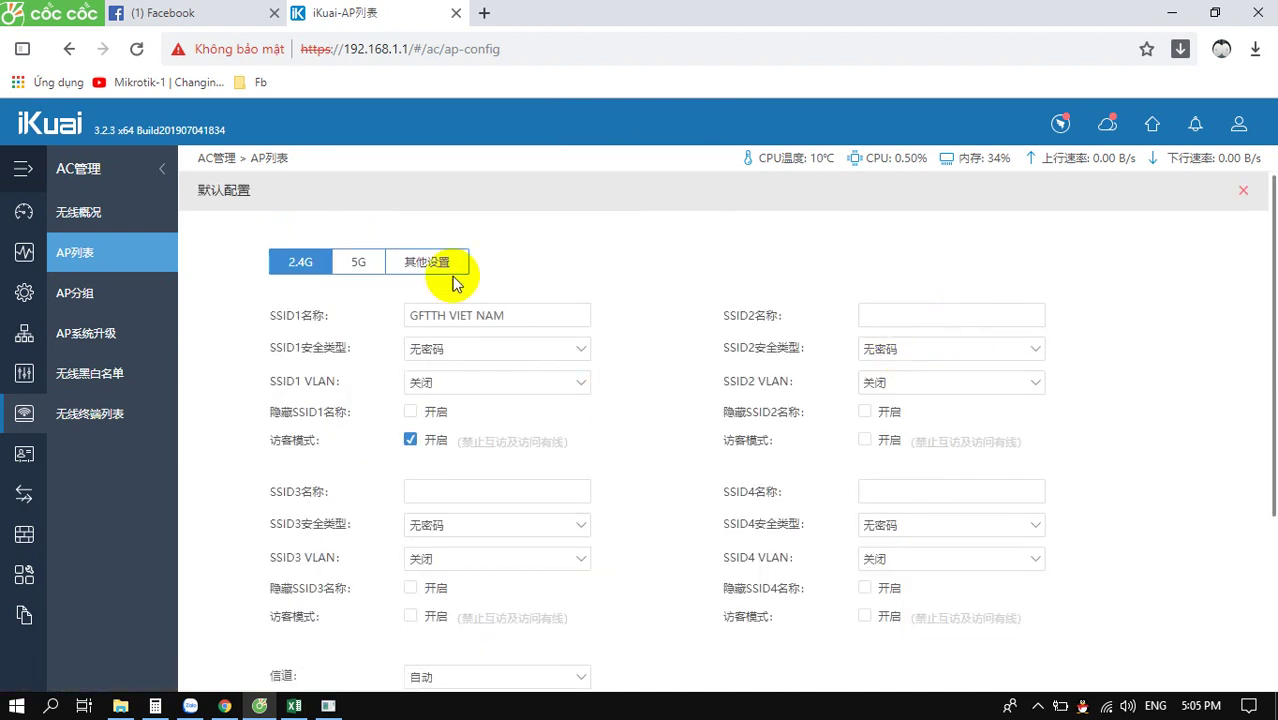
{"action": "left_click", "coordinate": [418, 260]}
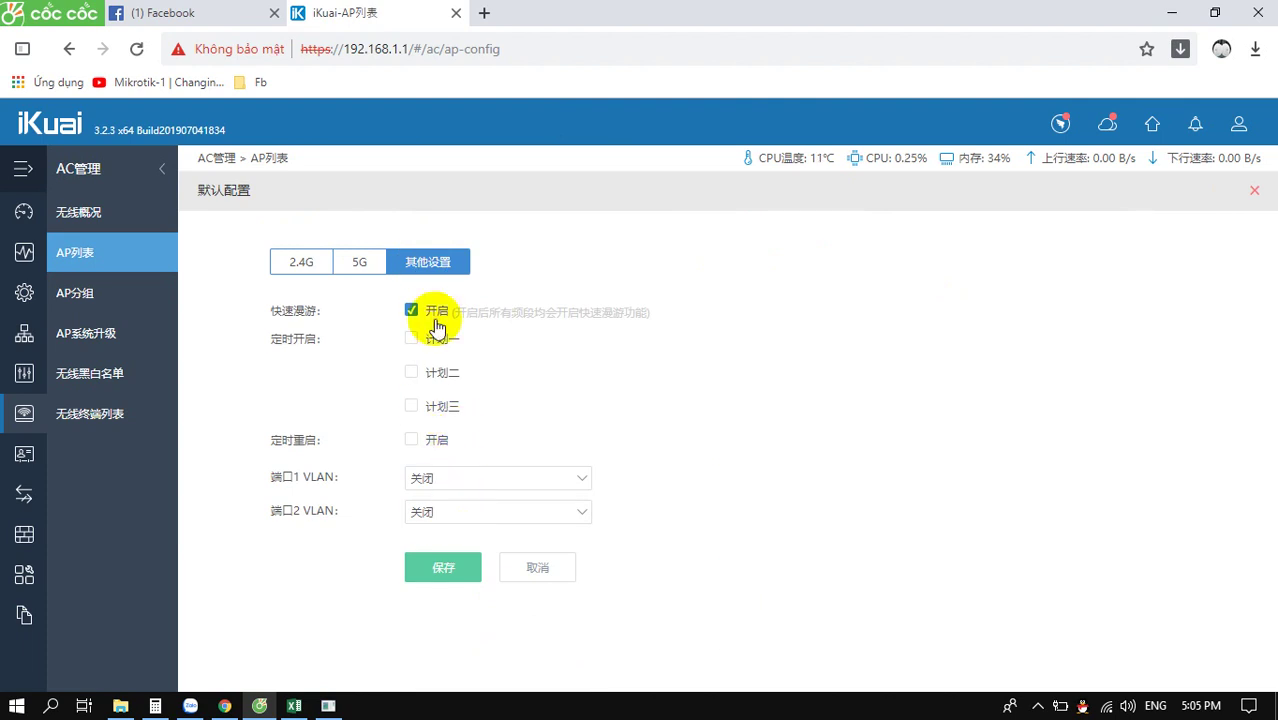
{"action": "left_click", "coordinate": [449, 481]}
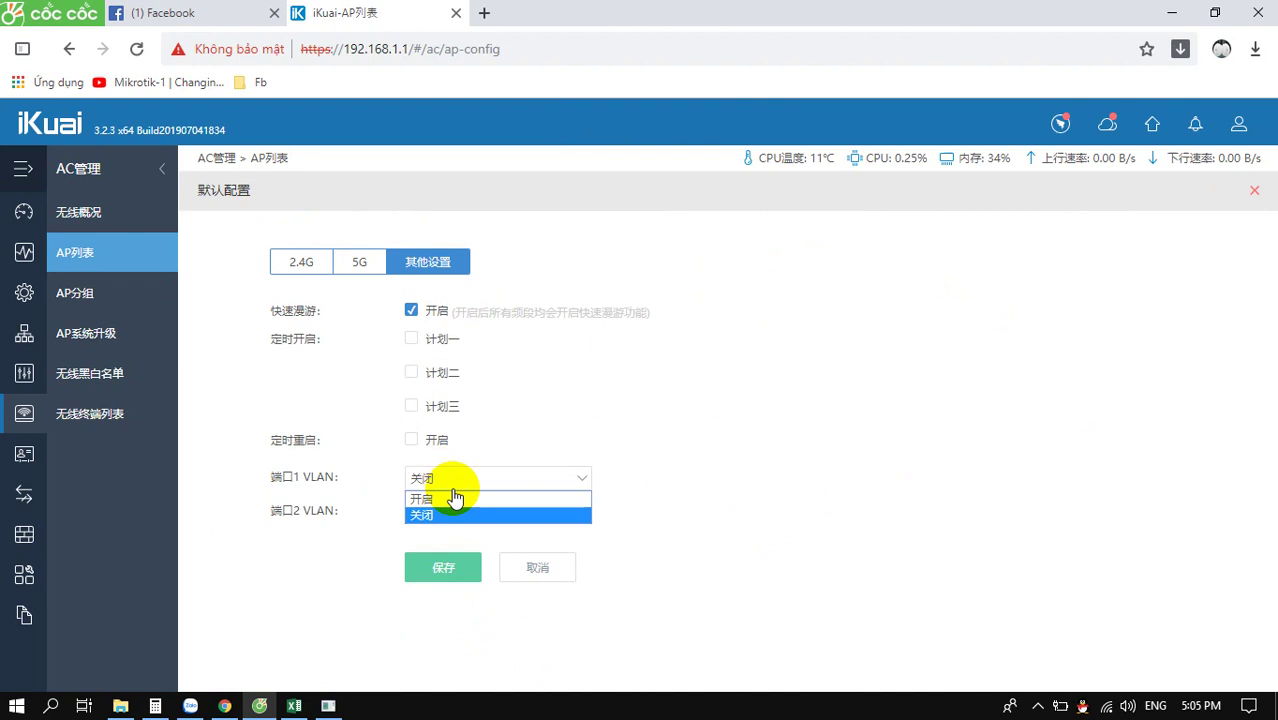
{"action": "left_click", "coordinate": [308, 265]}
{"action": "scroll", "coordinate": [340, 358], "scroll_direction": "down", "scroll_amount": 3}
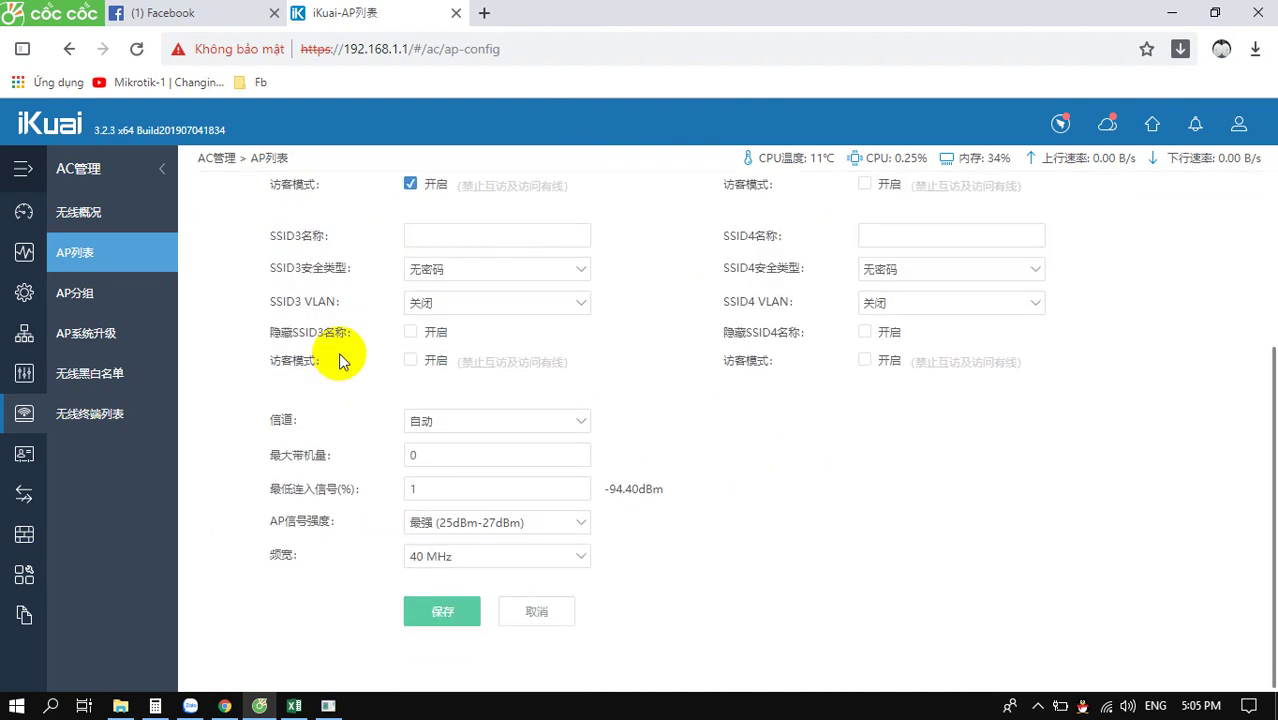
{"action": "scroll", "coordinate": [342, 360], "scroll_direction": "up", "scroll_amount": 3}
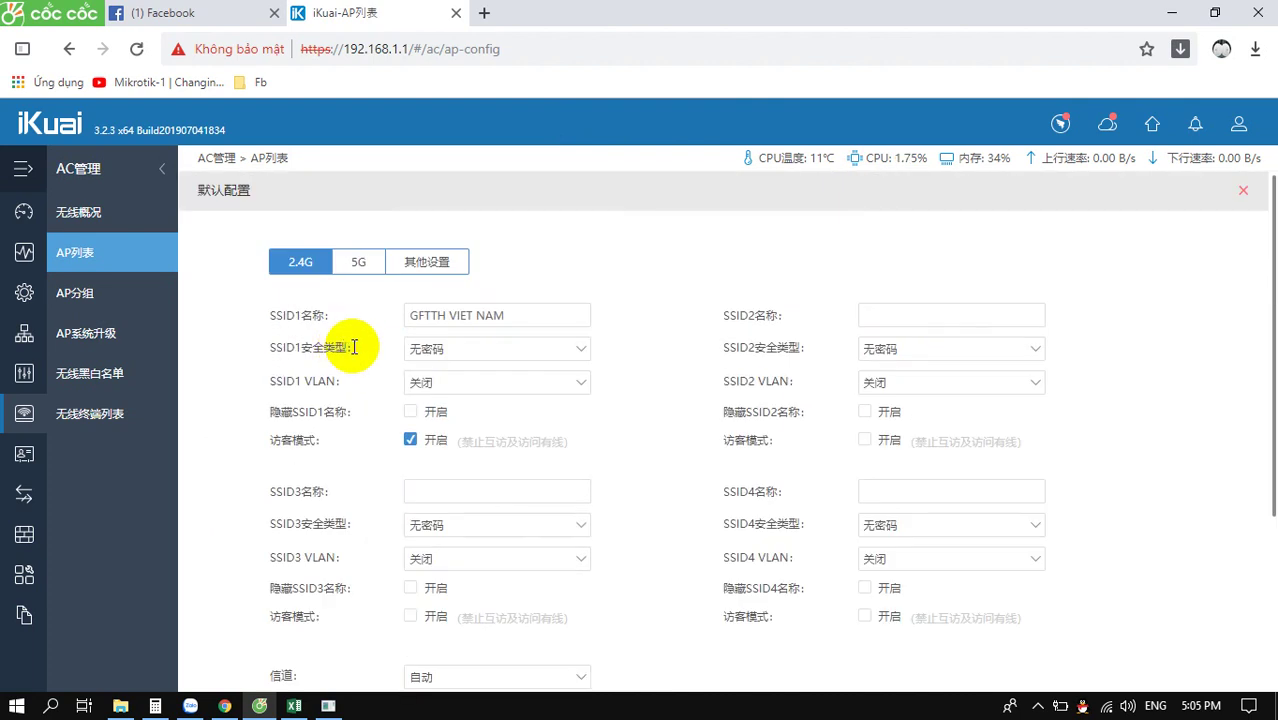
Scan the Windows Wi-Fi list for nearby networks, refresh it, then return to the iKuai AP list.
{"action": "left_click", "coordinate": [1106, 705]}
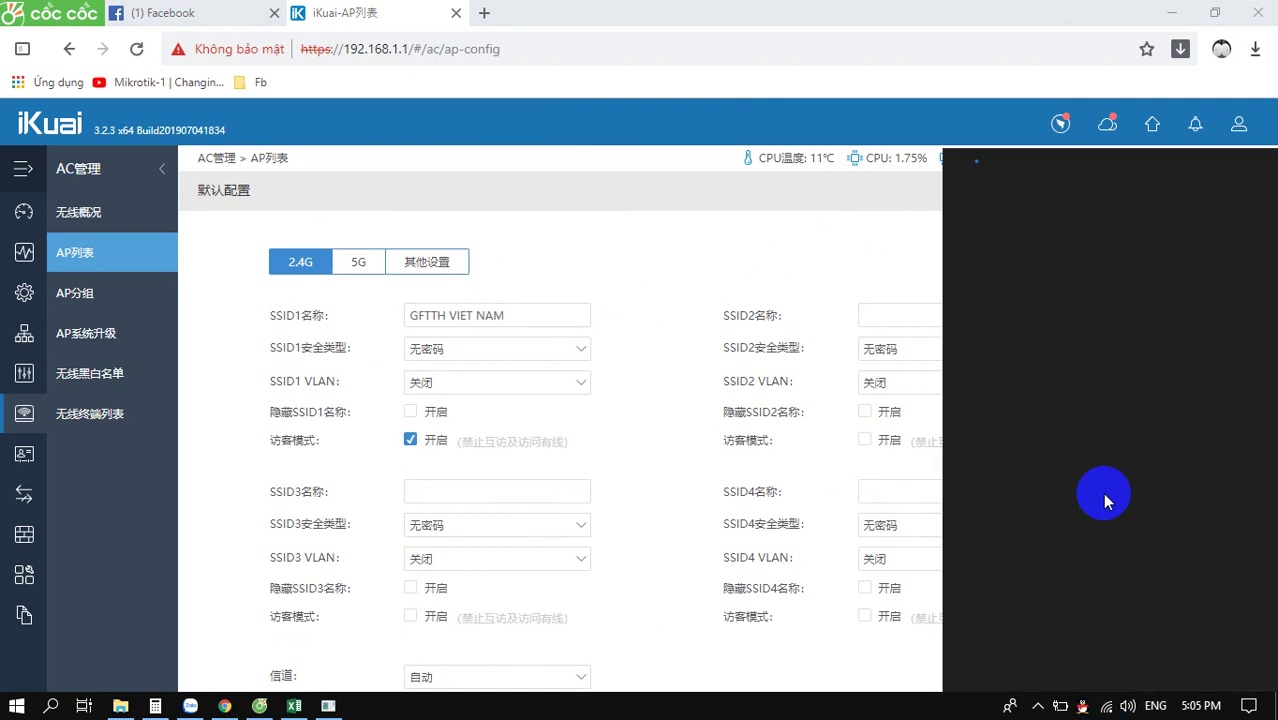
{"action": "scroll", "coordinate": [1097, 460], "scroll_direction": "down", "scroll_amount": 1}
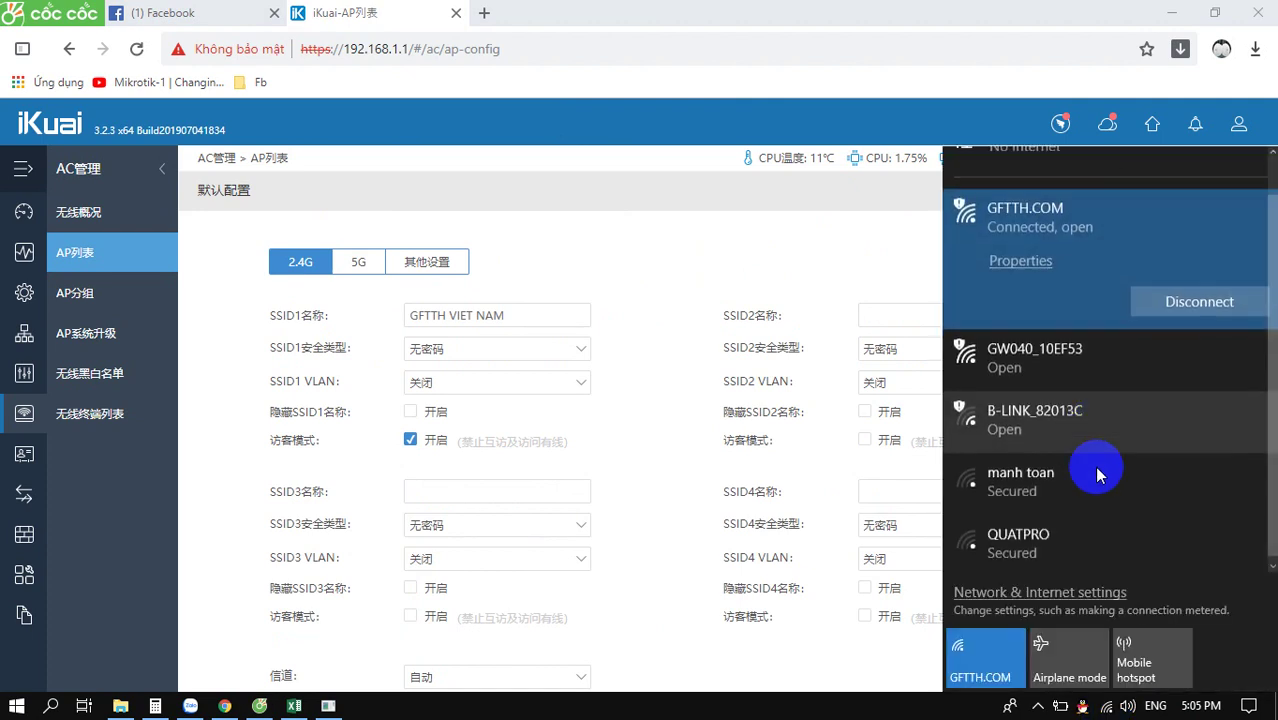
{"action": "scroll", "coordinate": [1097, 472], "scroll_direction": "up", "scroll_amount": 1}
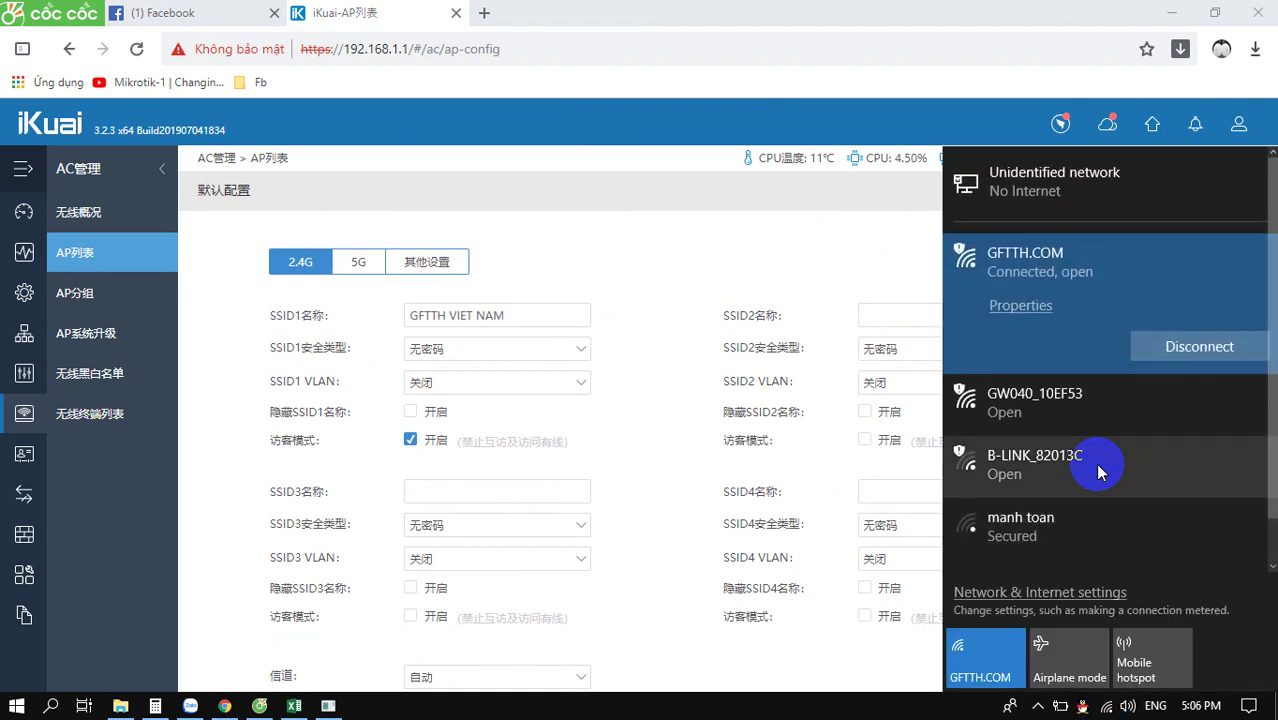
{"action": "scroll", "coordinate": [1097, 472], "scroll_direction": "down", "scroll_amount": 1}
{"action": "scroll", "coordinate": [1097, 470], "scroll_direction": "up", "scroll_amount": 1}
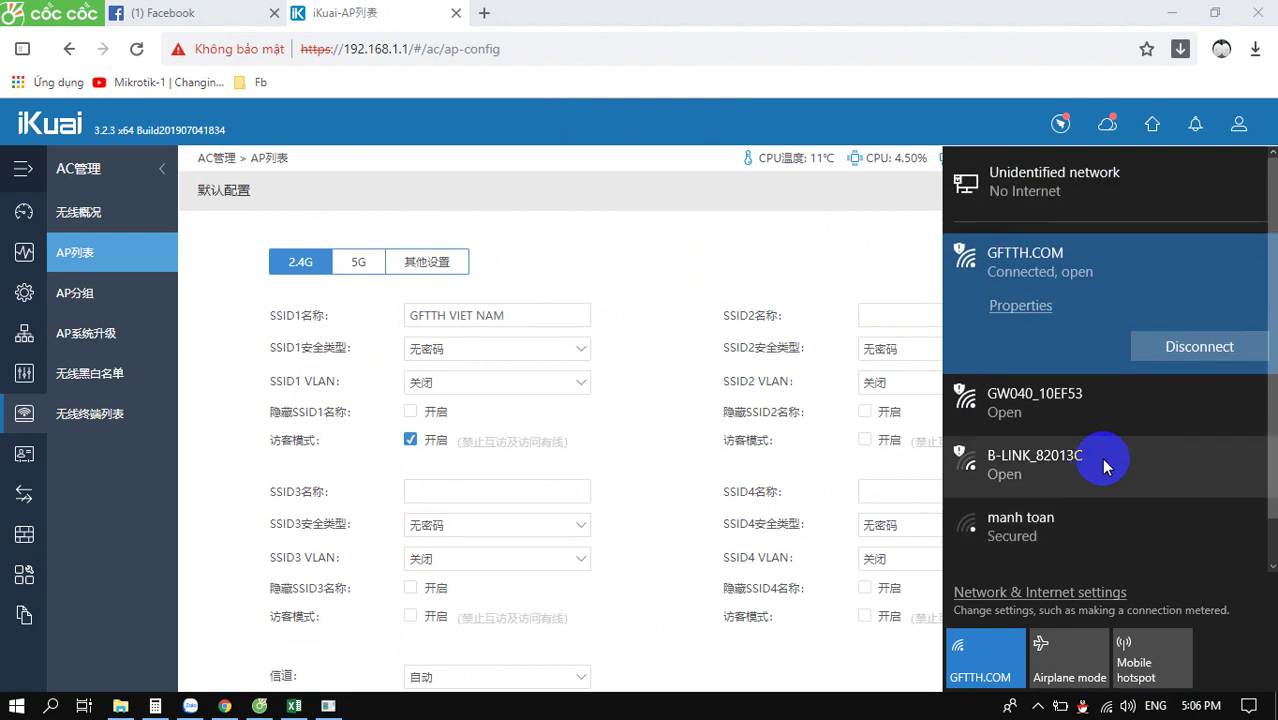
{"action": "scroll", "coordinate": [1134, 392], "scroll_direction": "down", "scroll_amount": 1}
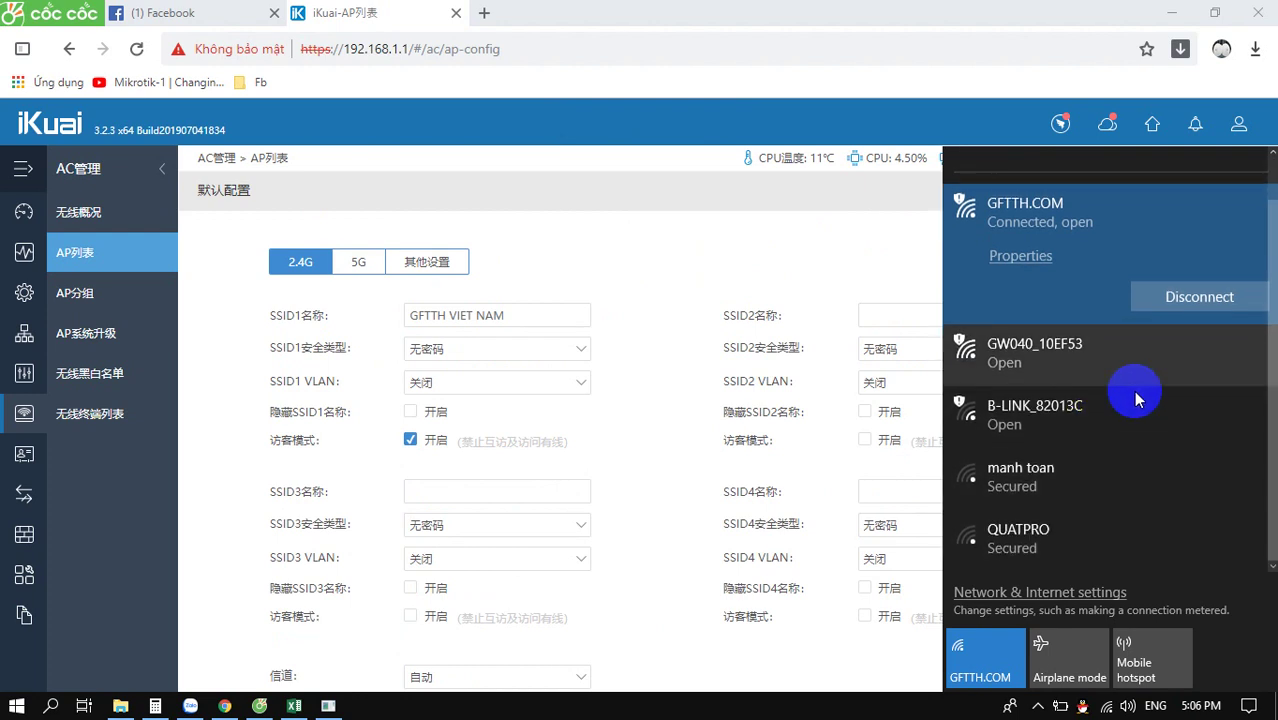
{"action": "left_click", "coordinate": [1106, 706]}
{"action": "left_click", "coordinate": [1106, 706]}
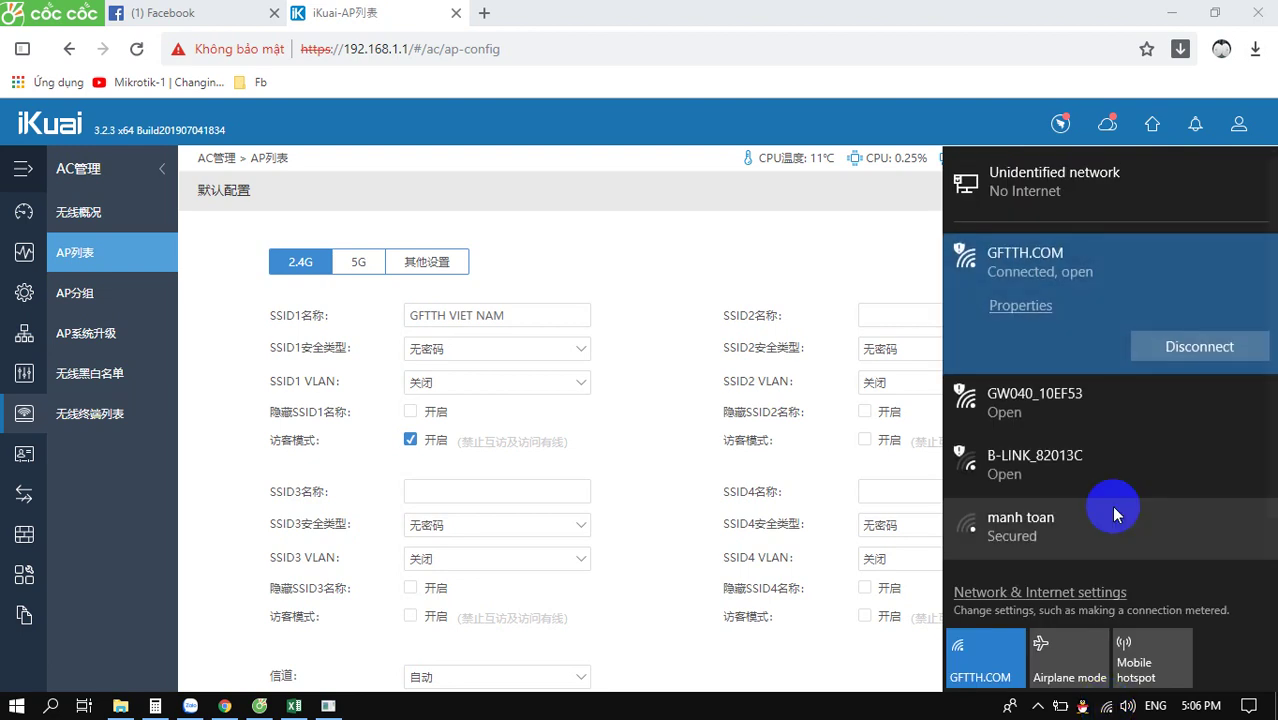
{"action": "scroll", "coordinate": [1115, 473], "scroll_direction": "down", "scroll_amount": 1}
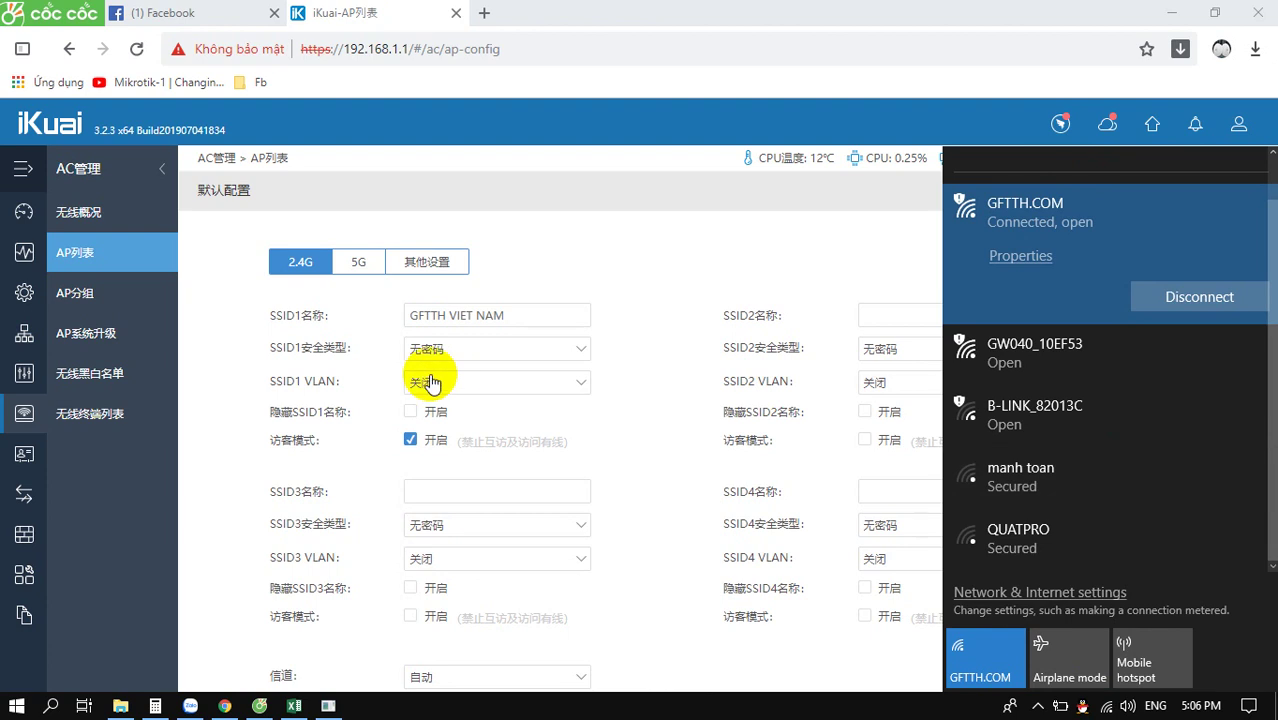
{"action": "left_click", "coordinate": [100, 250]}
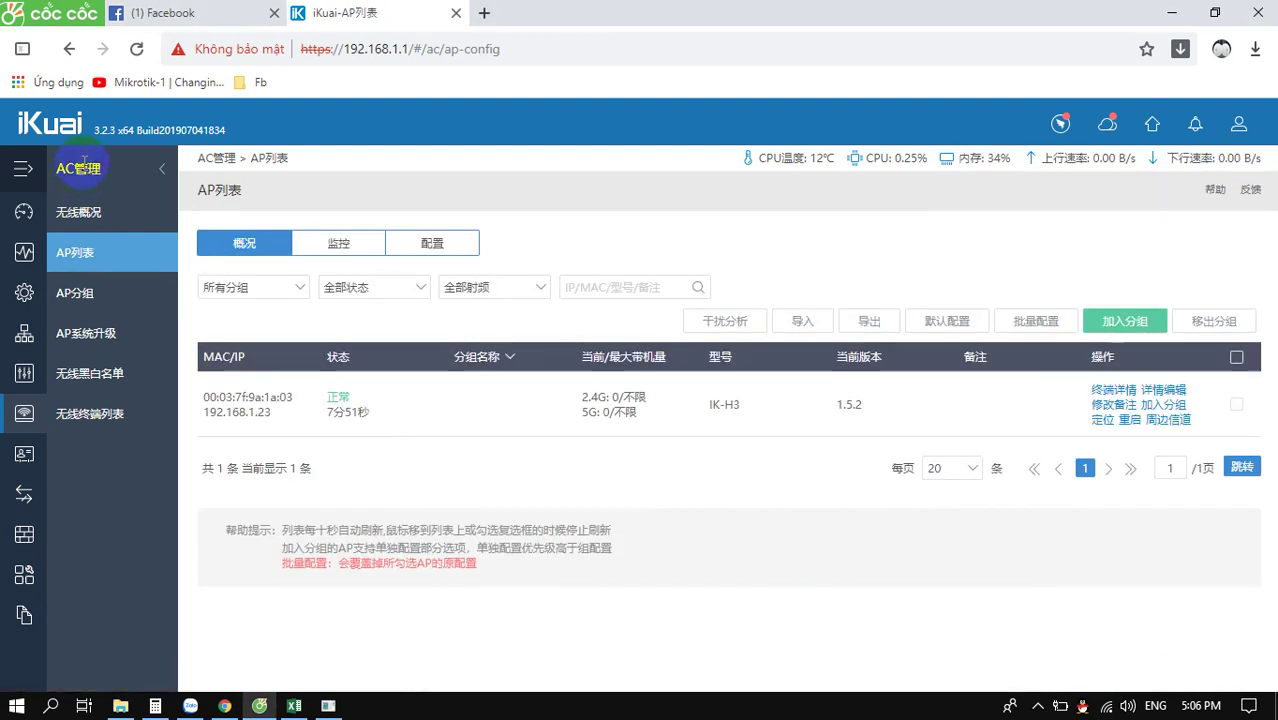
Browse the wireless clients, AP upgrade, AP groups and overview pages, then edit the IK-H3 AP's details.
{"action": "left_click", "coordinate": [165, 253]}
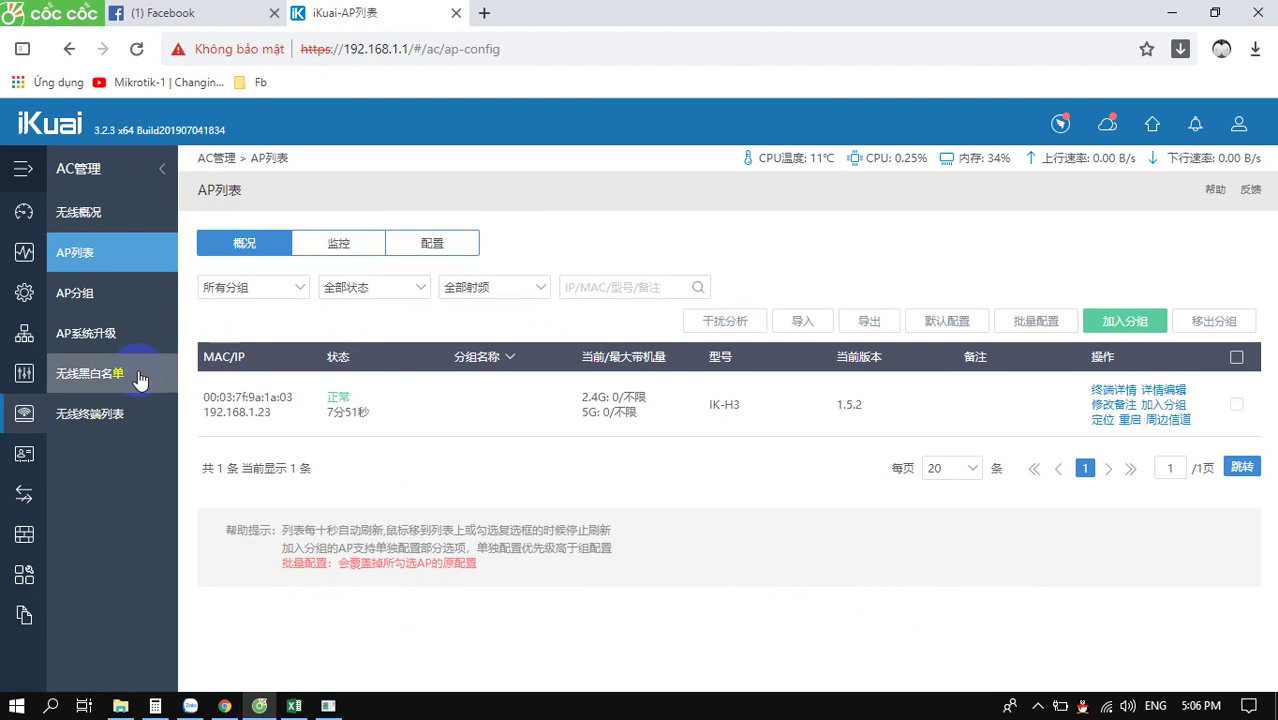
{"action": "left_click", "coordinate": [89, 416]}
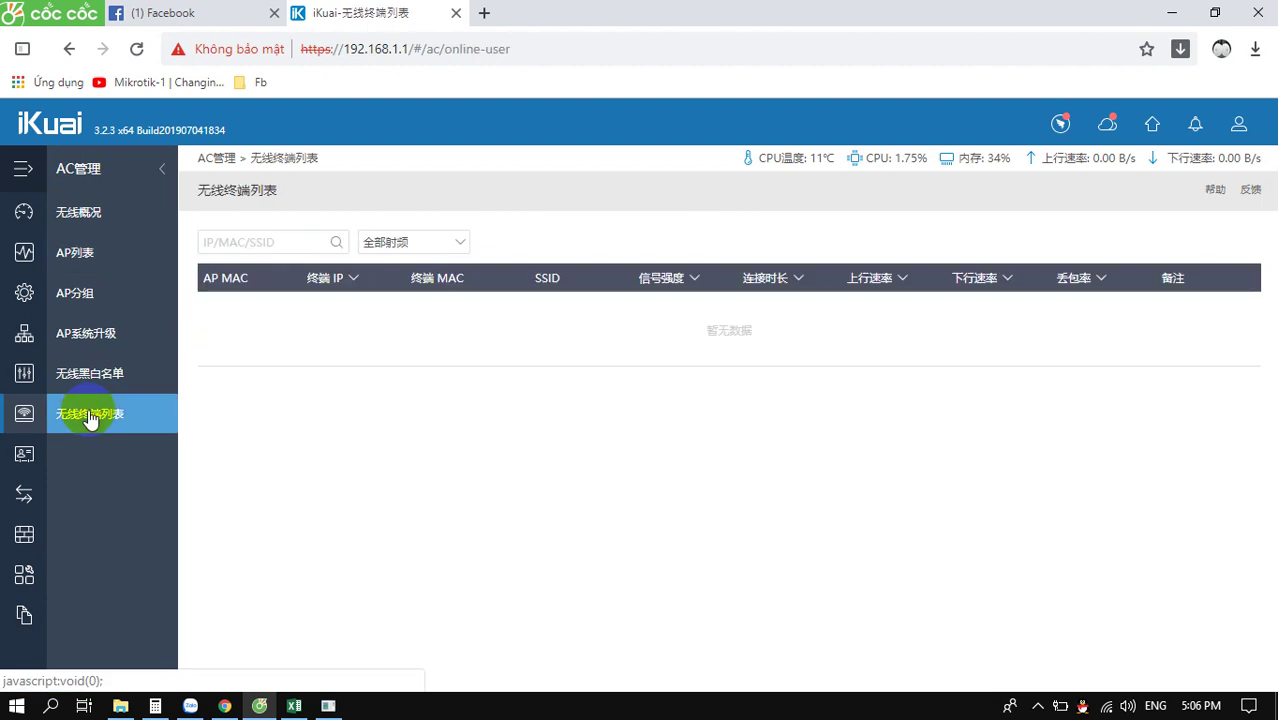
{"action": "left_click", "coordinate": [92, 336]}
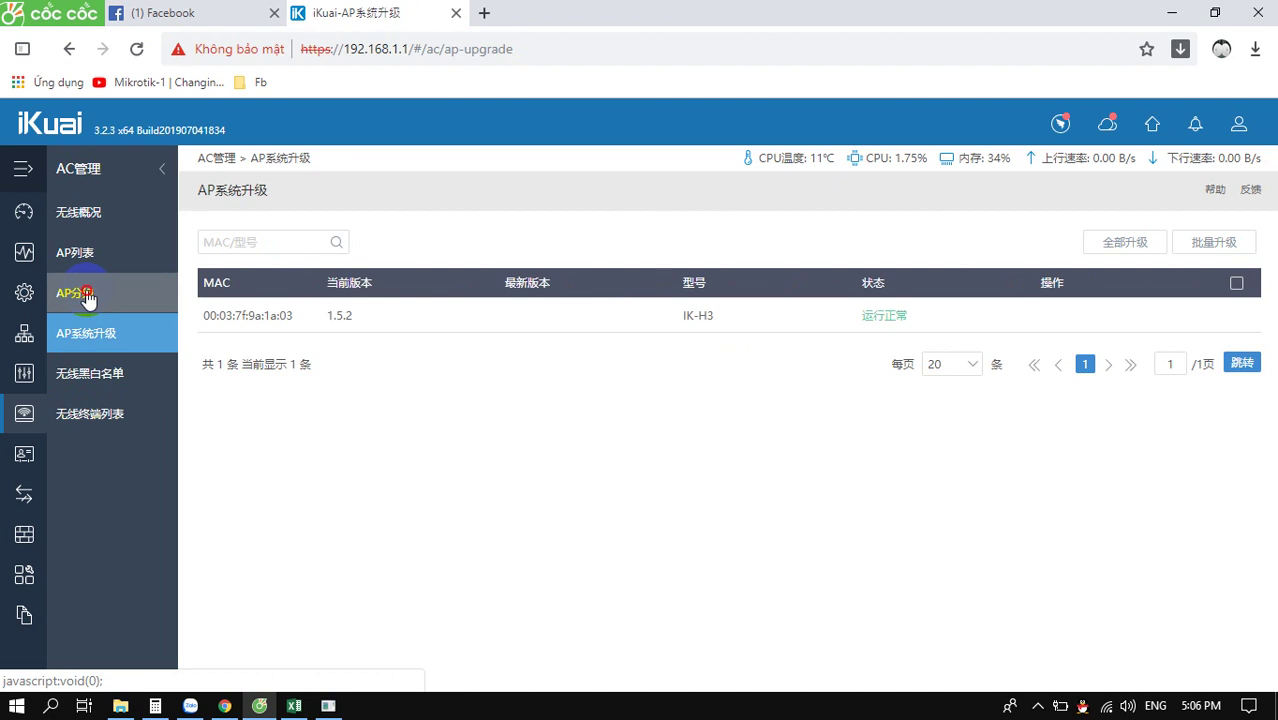
{"action": "left_click", "coordinate": [88, 298]}
{"action": "left_click", "coordinate": [85, 217]}
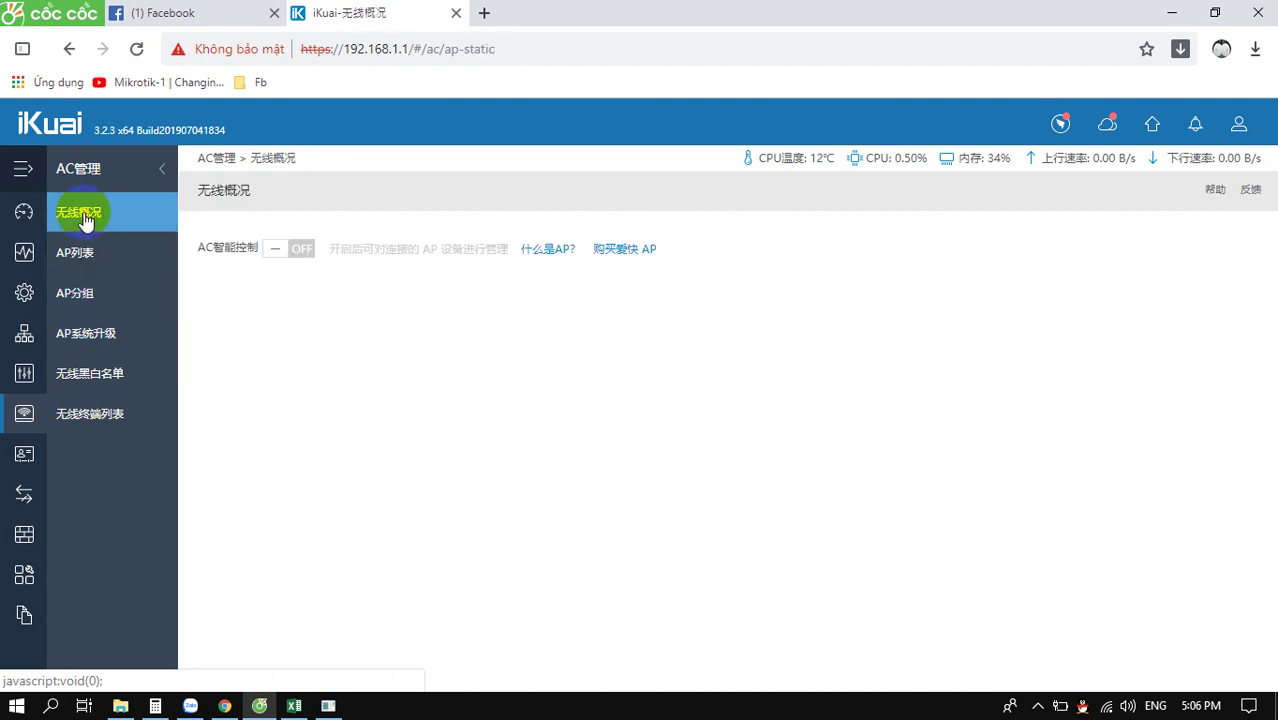
{"action": "left_click", "coordinate": [75, 252]}
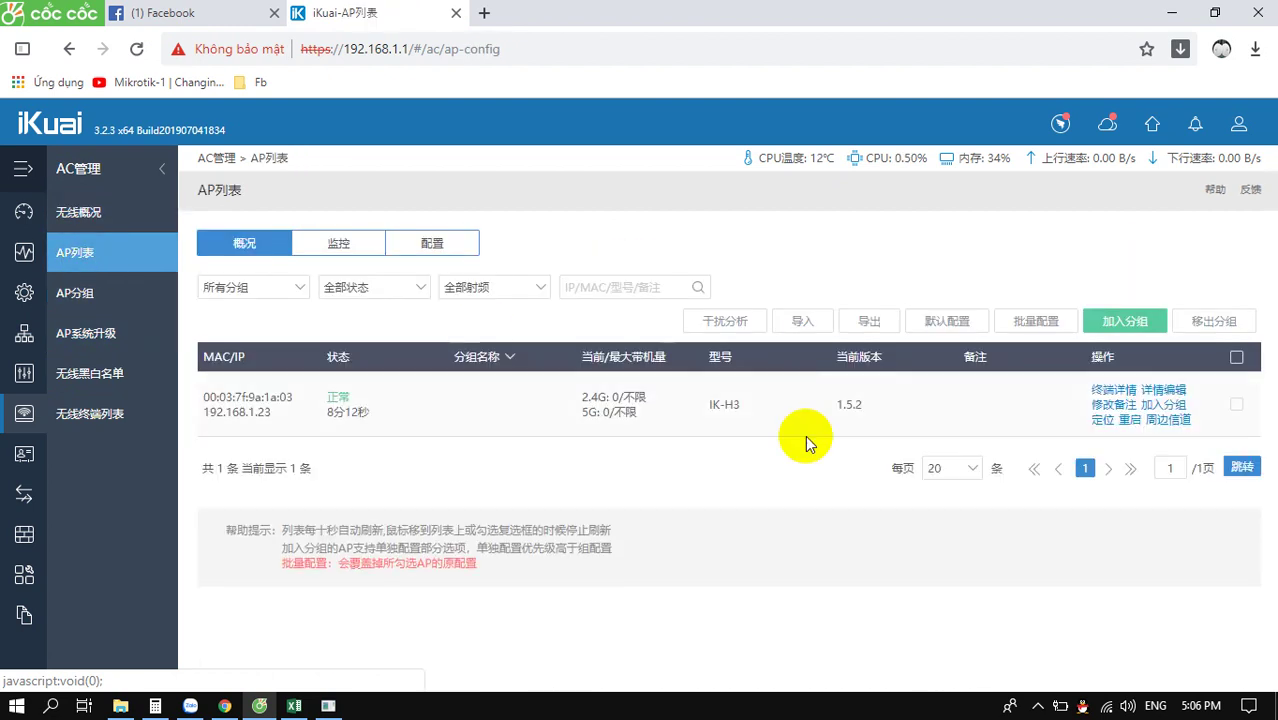
{"action": "left_click", "coordinate": [1164, 391]}
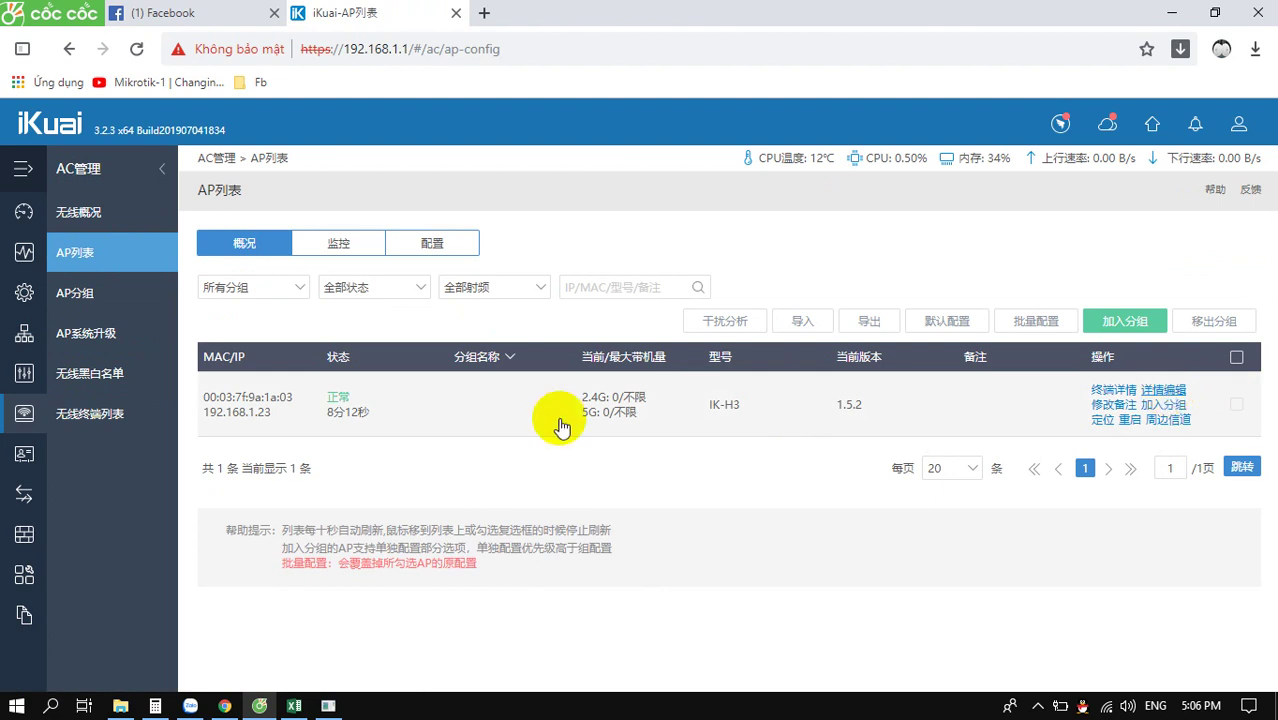
On the IK-H3's 2.4G settings, enable guest mode for SSID1 GFTTH VIET NAM.
{"action": "scroll", "coordinate": [545, 435], "scroll_direction": "down", "scroll_amount": 2}
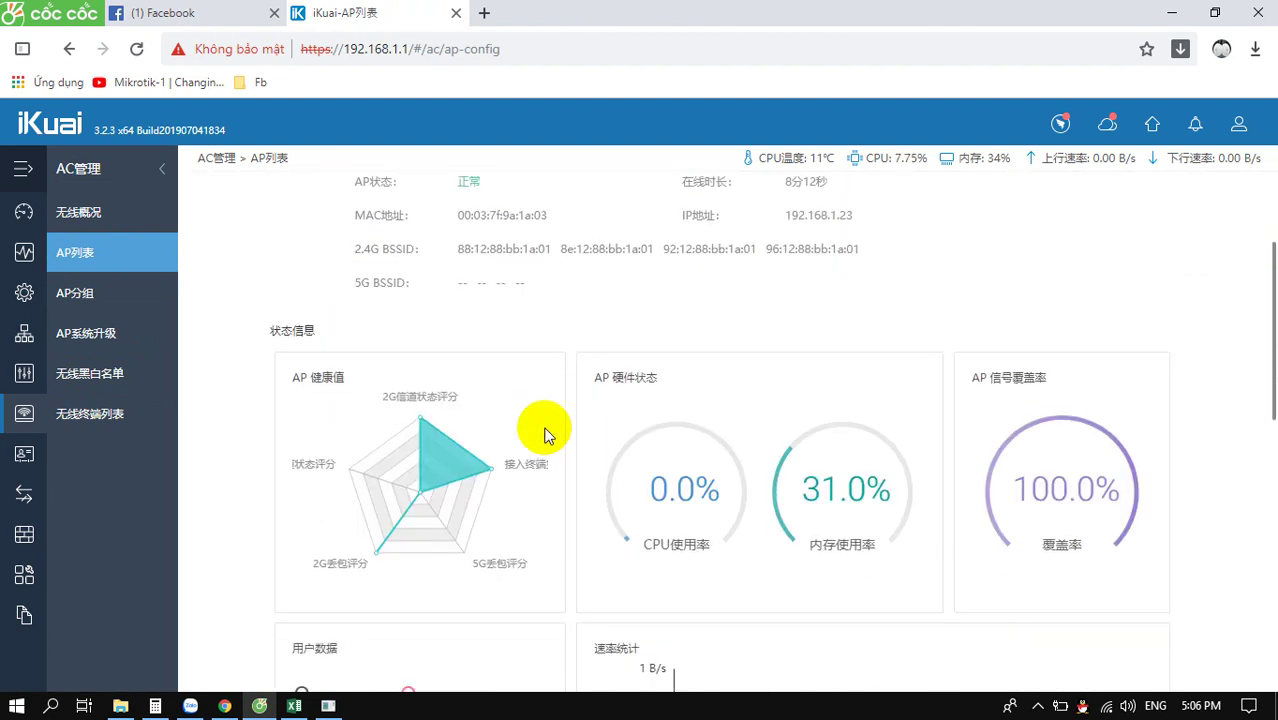
{"action": "mouse_move", "coordinate": [448, 482]}
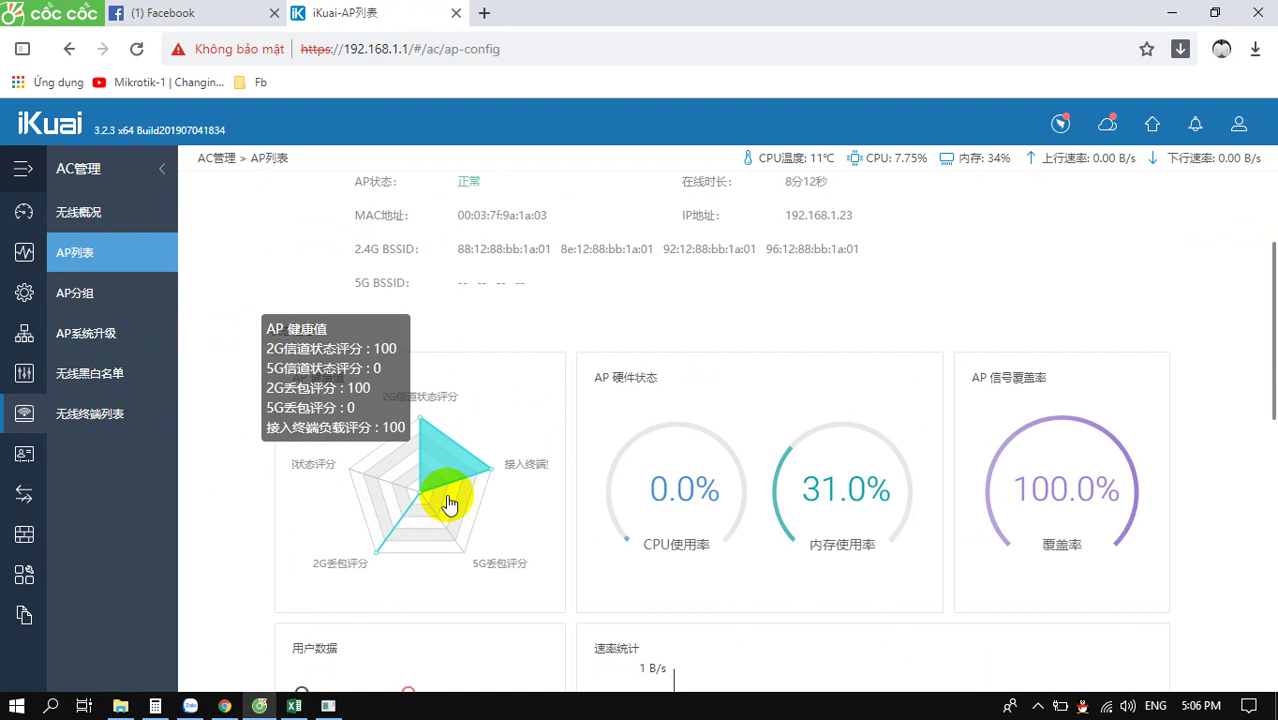
{"action": "scroll", "coordinate": [456, 519], "scroll_direction": "down", "scroll_amount": 3}
{"action": "scroll", "coordinate": [417, 305], "scroll_direction": "up", "scroll_amount": 5}
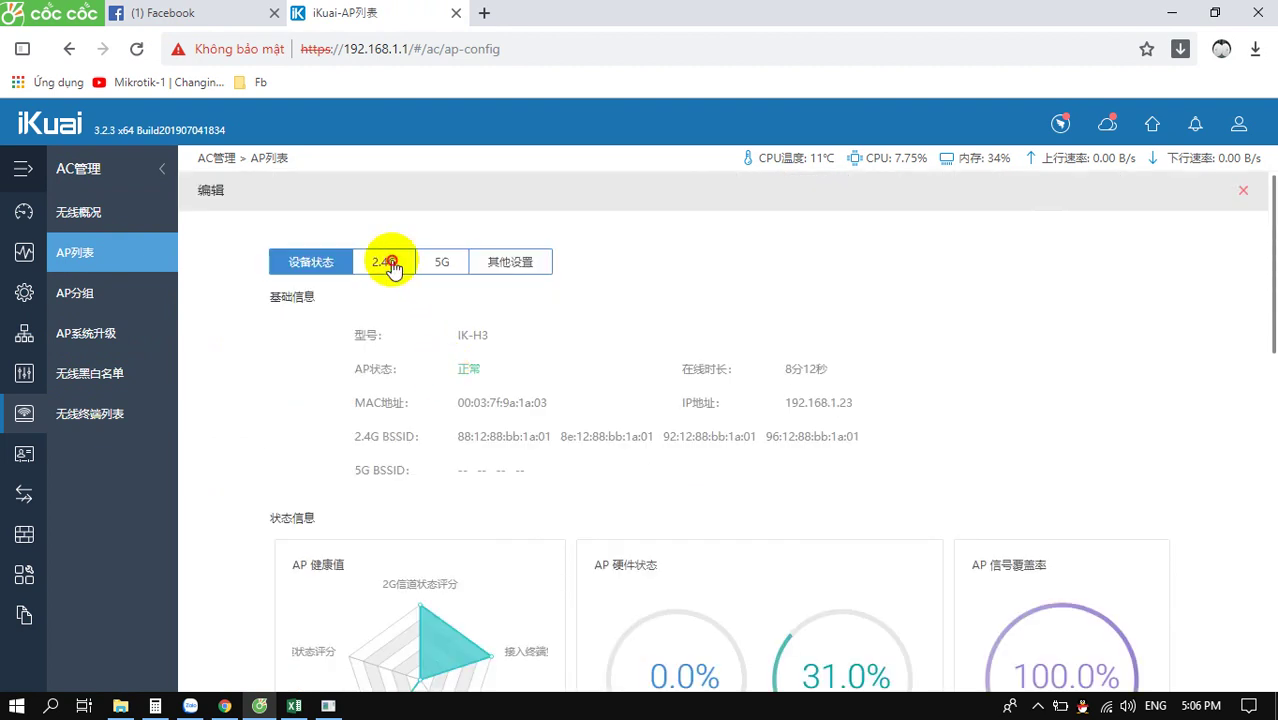
{"action": "left_click", "coordinate": [385, 259]}
{"action": "left_click", "coordinate": [441, 317]}
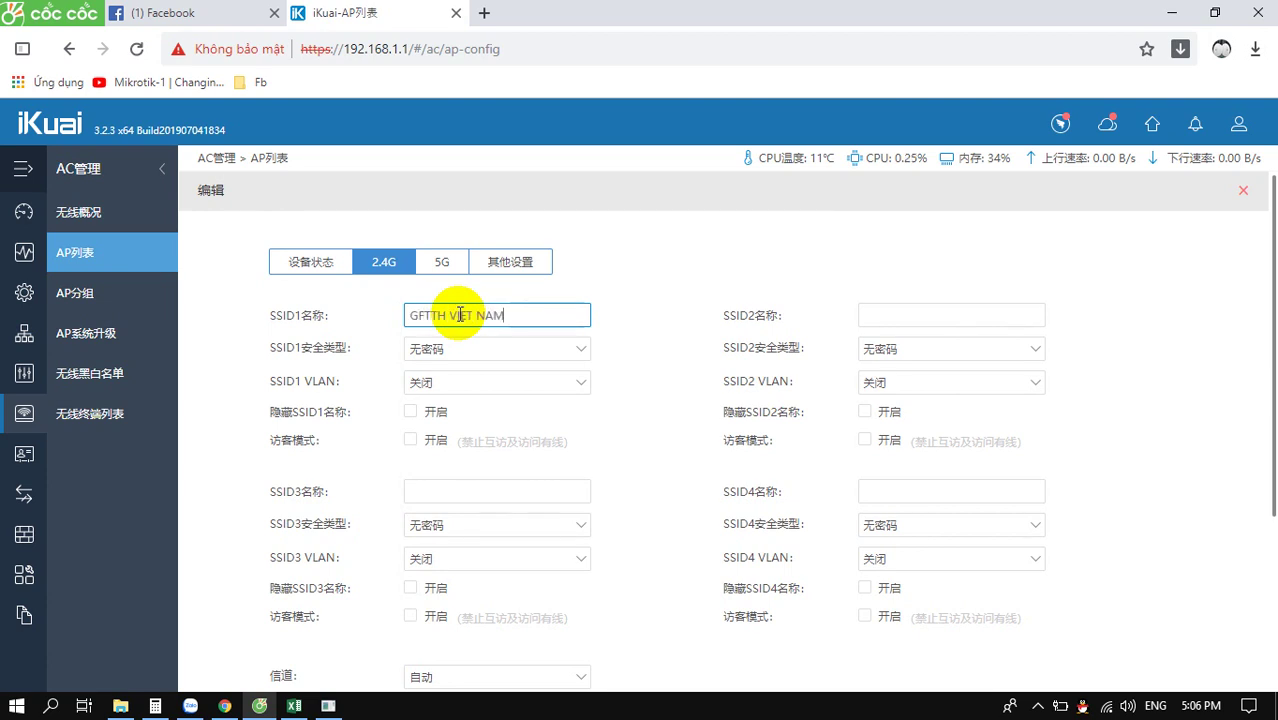
{"action": "left_click", "coordinate": [416, 441]}
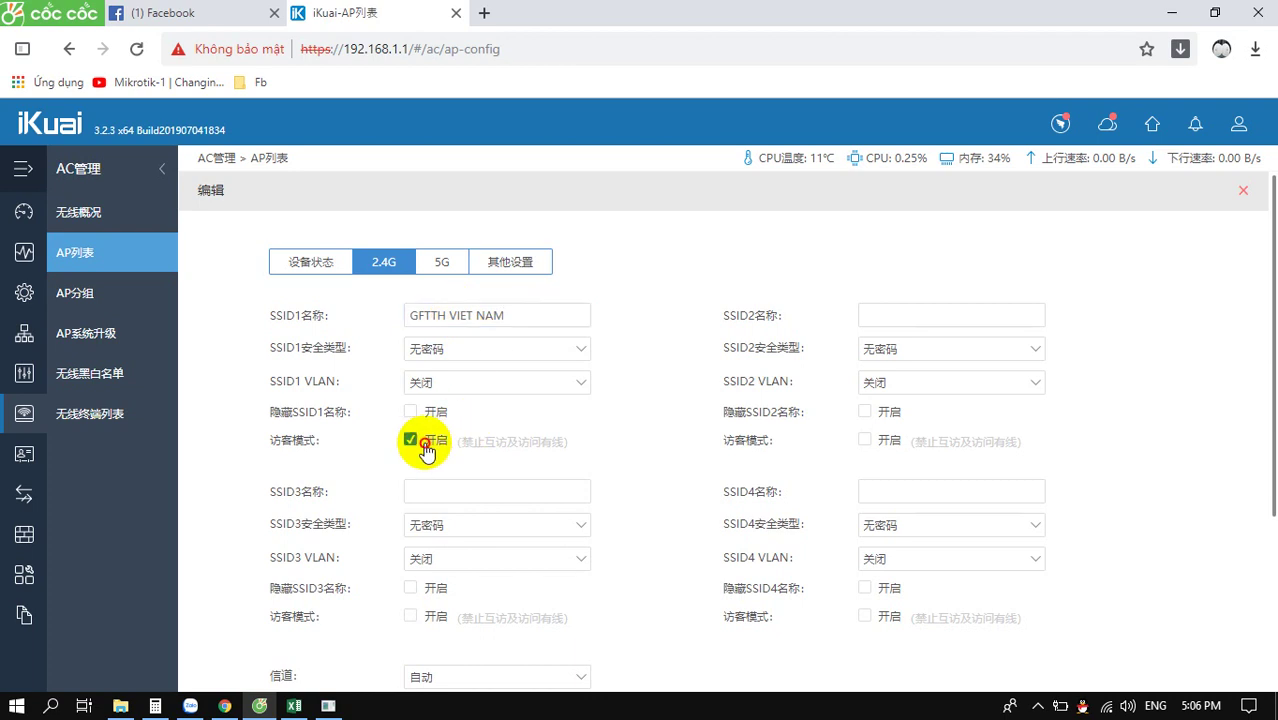
Set the AP signal to strongest and bandwidth to 40 MHz, then save the AP settings.
{"action": "scroll", "coordinate": [426, 452], "scroll_direction": "down", "scroll_amount": 1}
{"action": "scroll", "coordinate": [426, 452], "scroll_direction": "down", "scroll_amount": 3}
{"action": "left_click", "coordinate": [448, 522]}
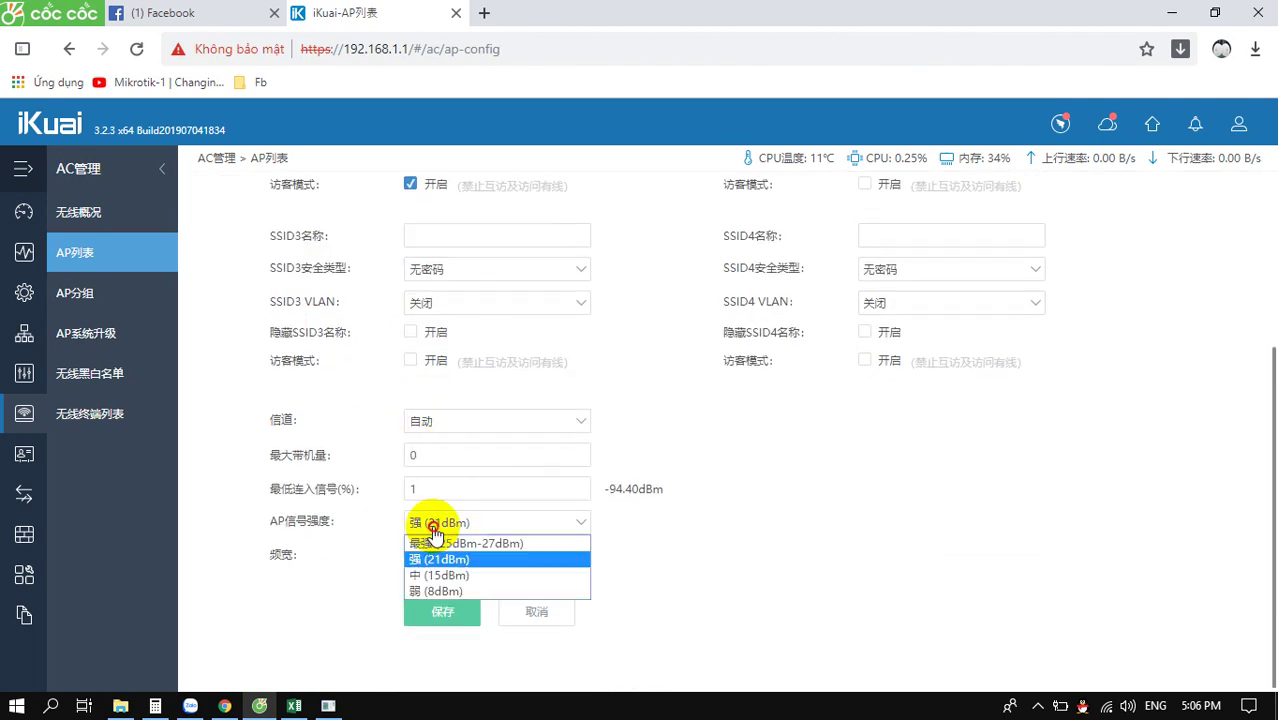
{"action": "left_click", "coordinate": [446, 545]}
{"action": "left_click", "coordinate": [456, 555]}
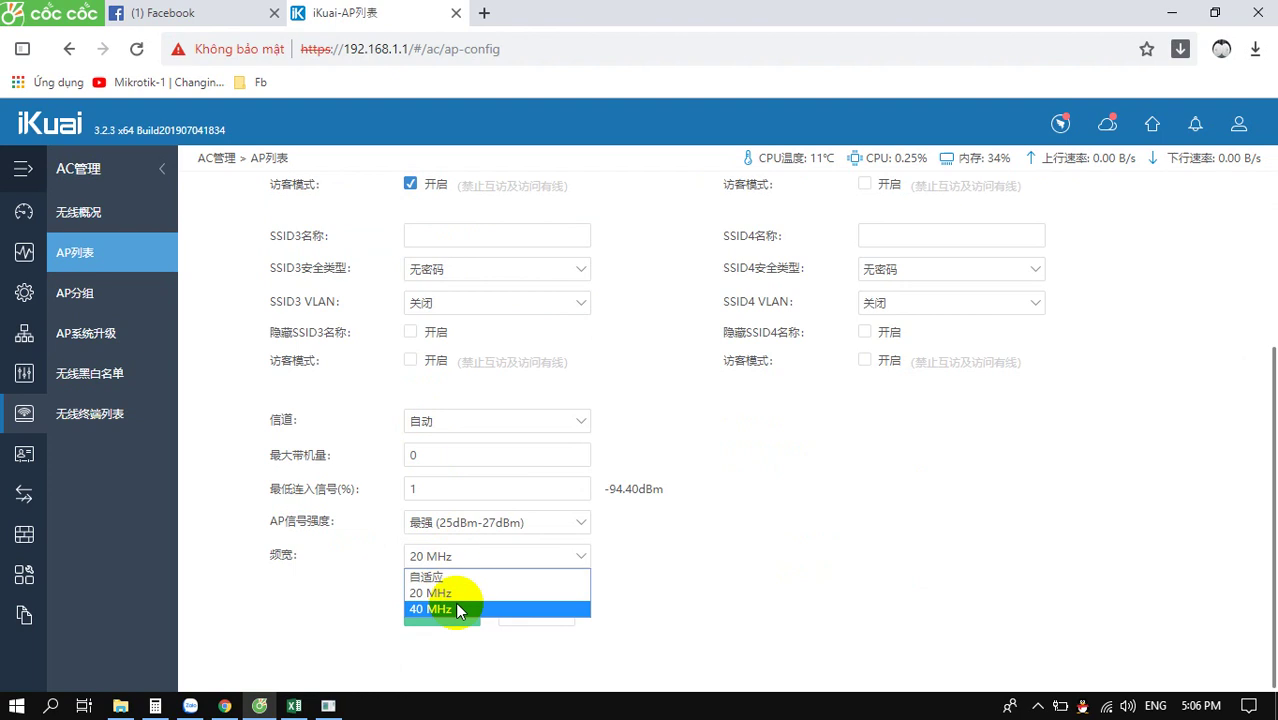
{"action": "left_click", "coordinate": [459, 606]}
{"action": "left_click", "coordinate": [438, 614]}
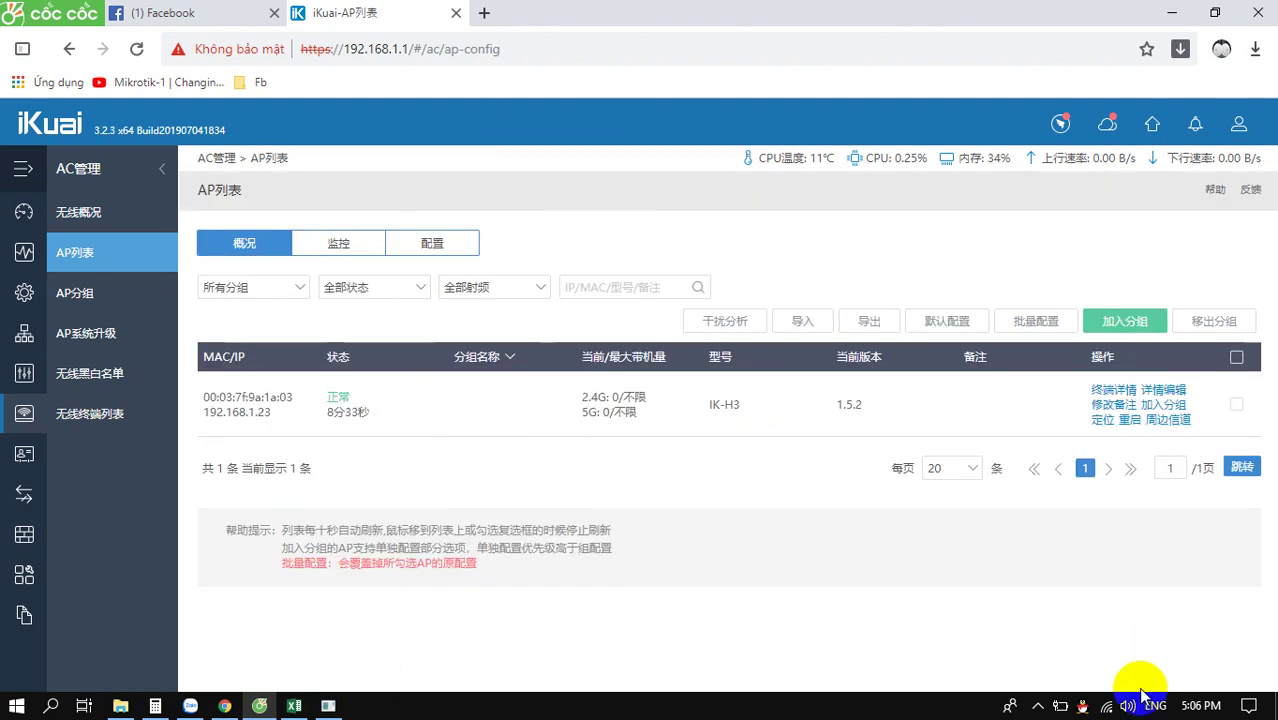
Rescan the Windows Wi-Fi list until the open GFTTH VIET NAM 2 network appears, then dismiss it.
{"action": "left_click", "coordinate": [1108, 707]}
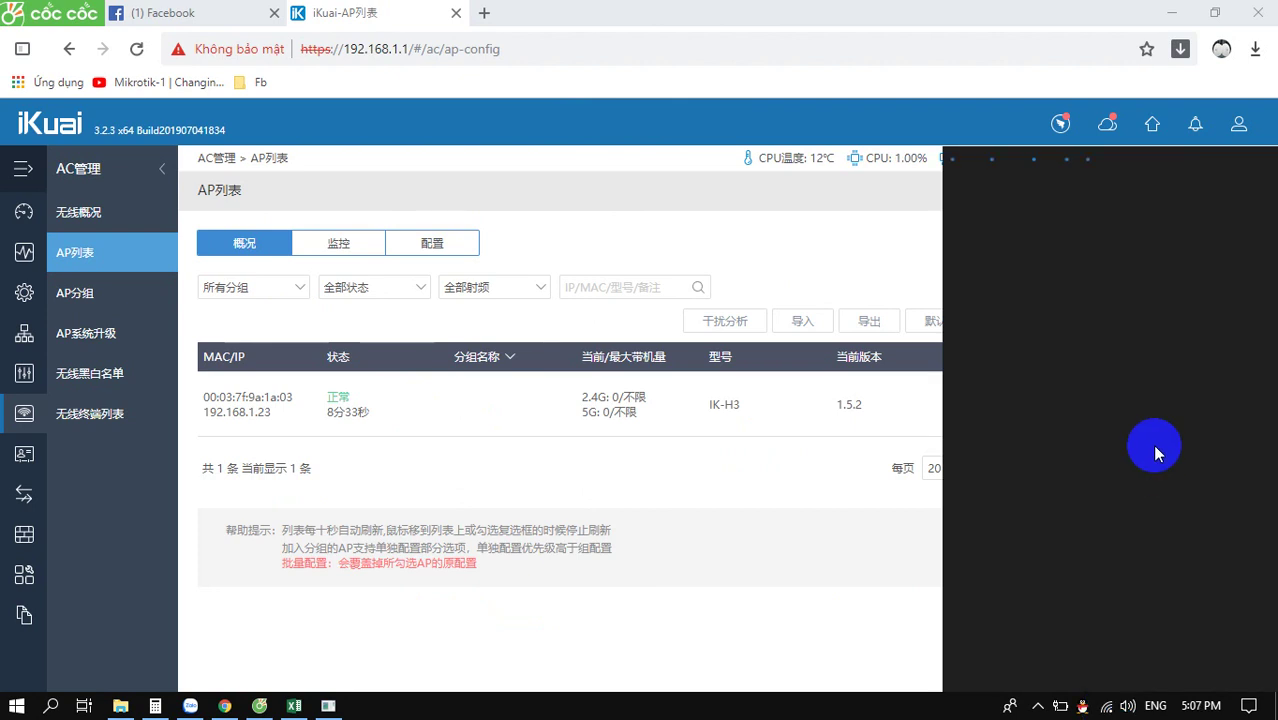
{"action": "scroll", "coordinate": [1155, 396], "scroll_direction": "down", "scroll_amount": 1}
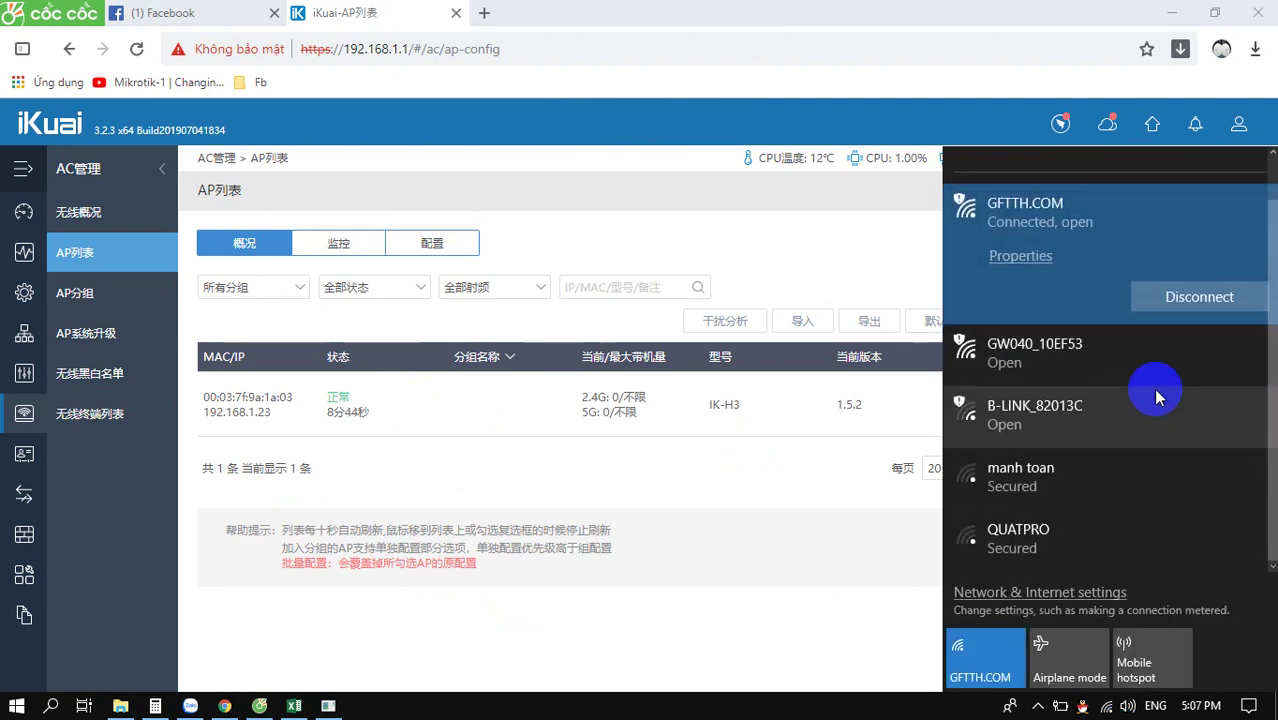
{"action": "scroll", "coordinate": [1153, 387], "scroll_direction": "up", "scroll_amount": 1}
{"action": "scroll", "coordinate": [1153, 386], "scroll_direction": "down", "scroll_amount": 1}
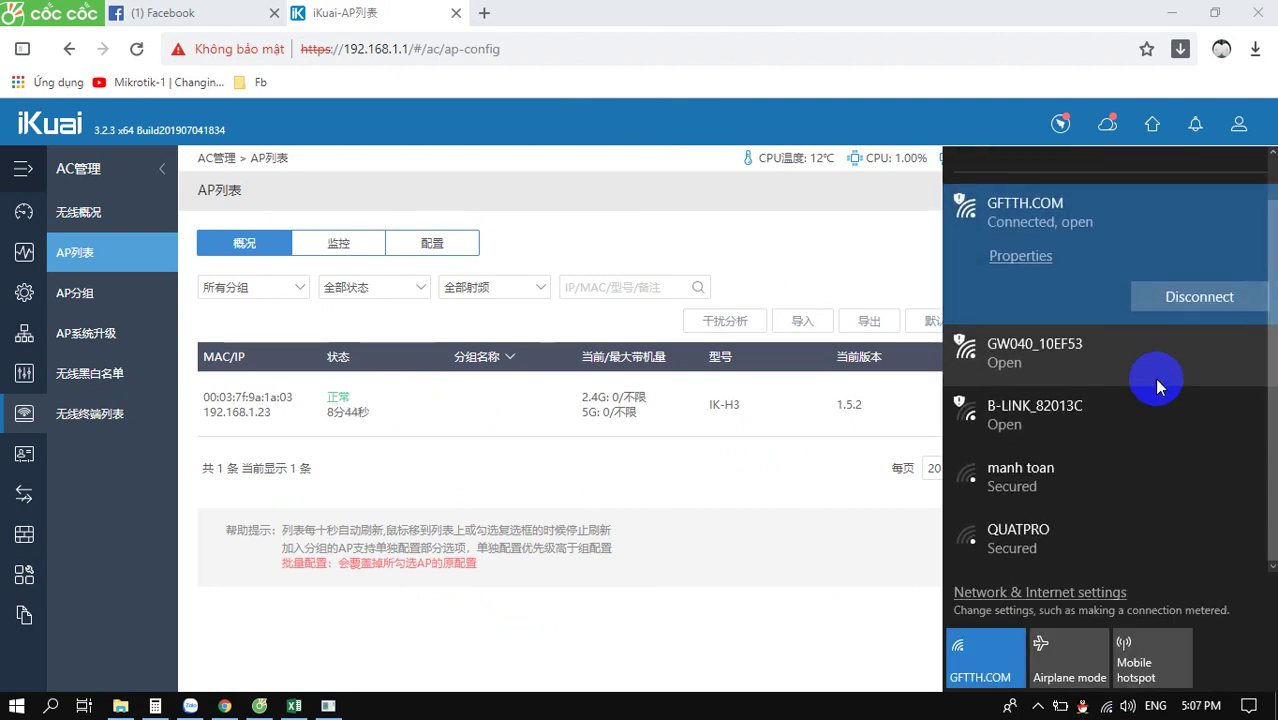
{"action": "scroll", "coordinate": [1154, 378], "scroll_direction": "up", "scroll_amount": 1}
{"action": "scroll", "coordinate": [1154, 378], "scroll_direction": "down", "scroll_amount": 1}
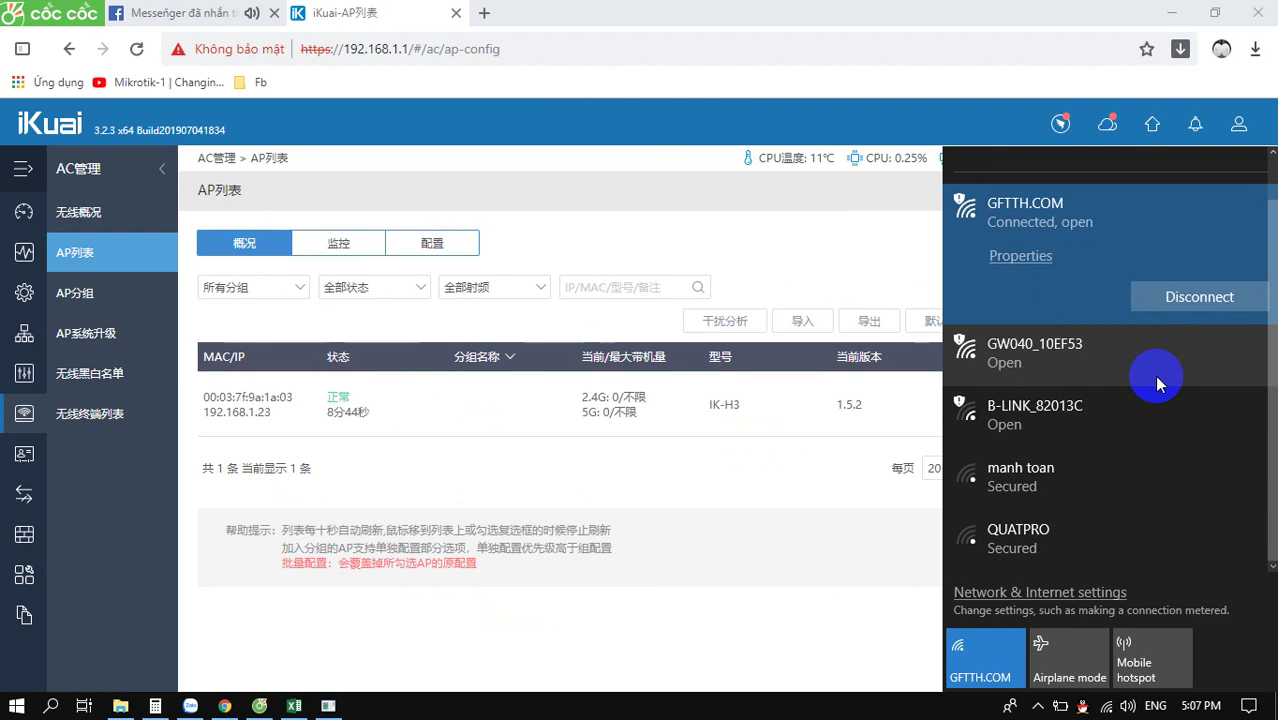
{"action": "left_click", "coordinate": [1107, 706]}
{"action": "left_click", "coordinate": [1107, 706]}
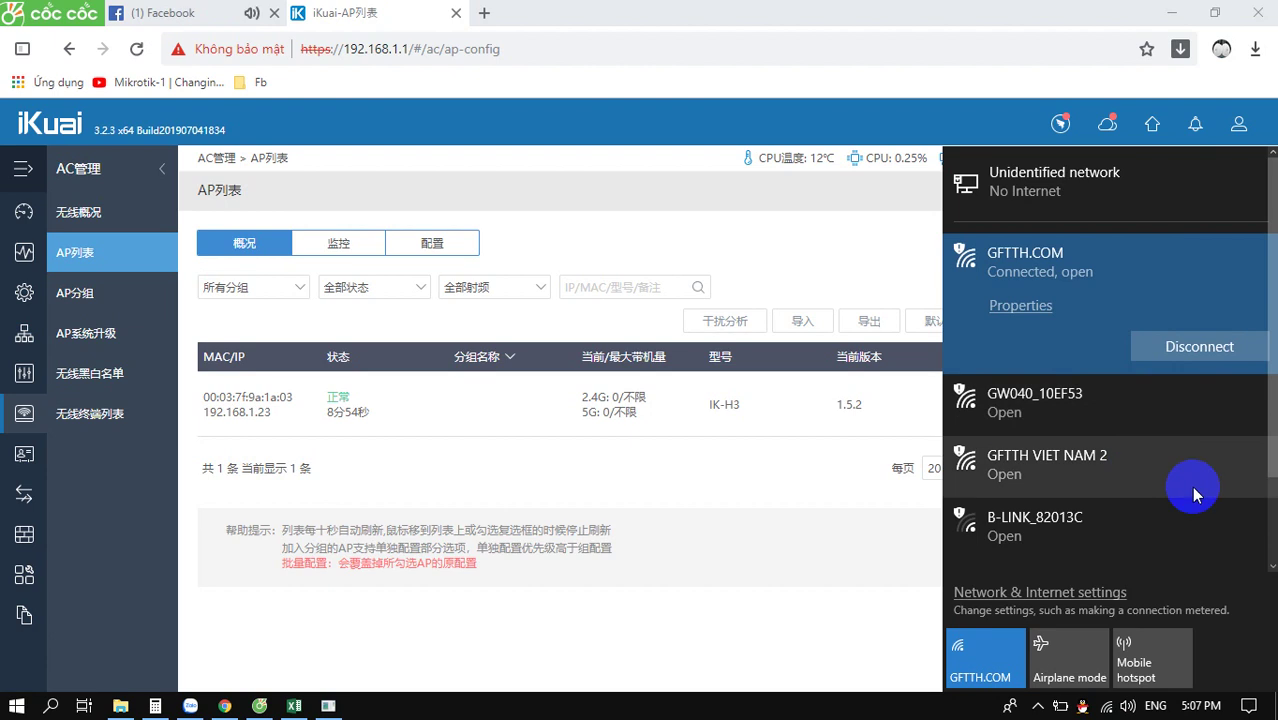
{"action": "left_click", "coordinate": [827, 634]}
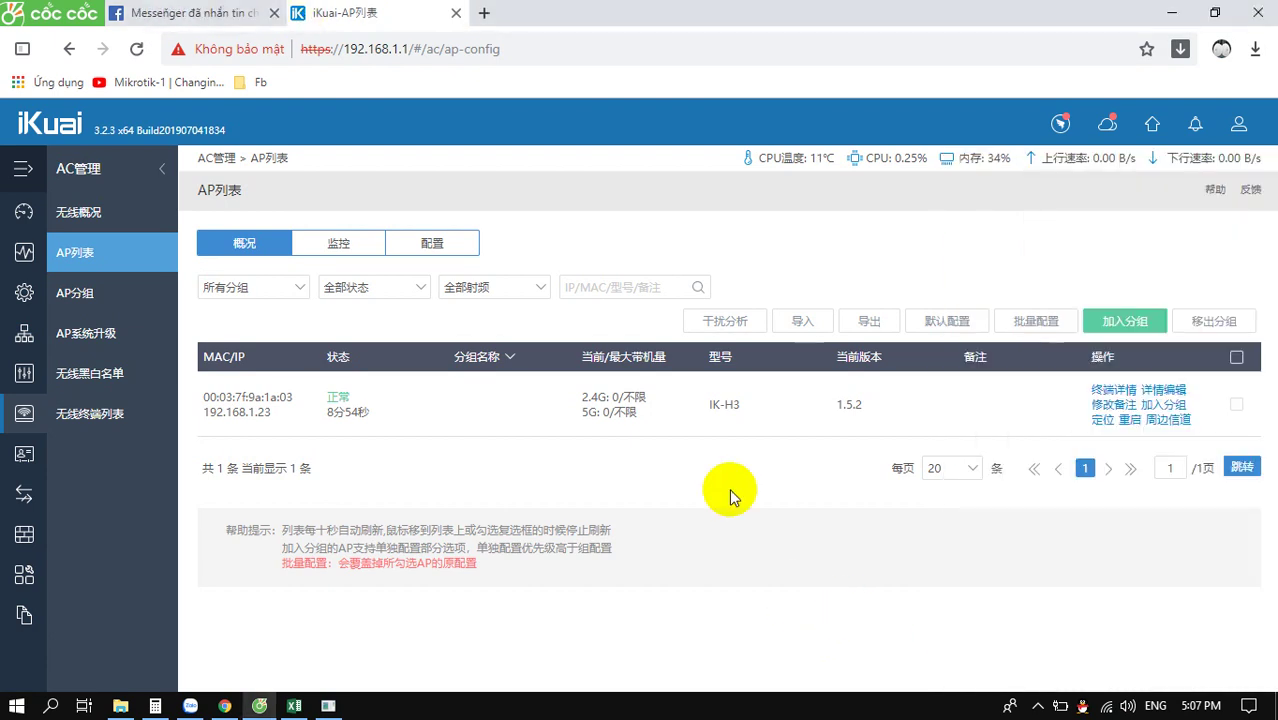
Show normally connected APs from the system overview's AC status, then check Wi-Fi for GFTTH VIET NAM 2.
{"action": "left_click", "coordinate": [23, 211]}
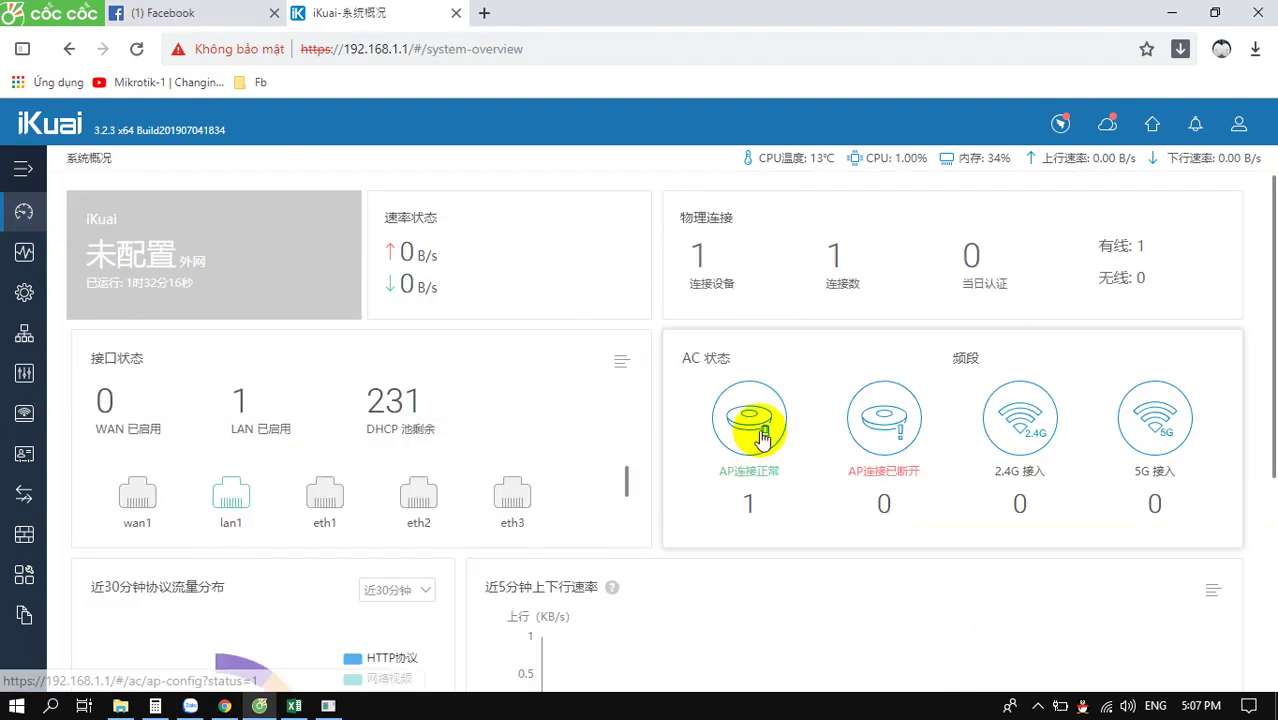
{"action": "left_click", "coordinate": [755, 416]}
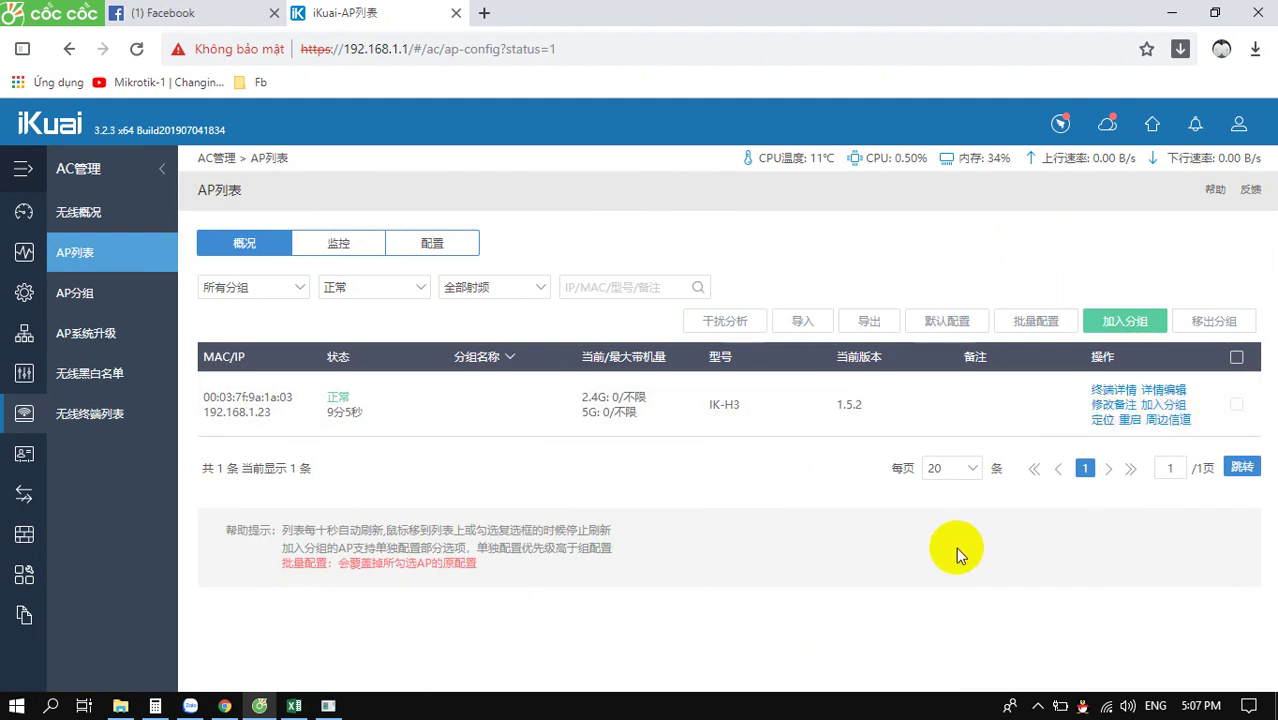
{"action": "left_click", "coordinate": [1106, 704]}
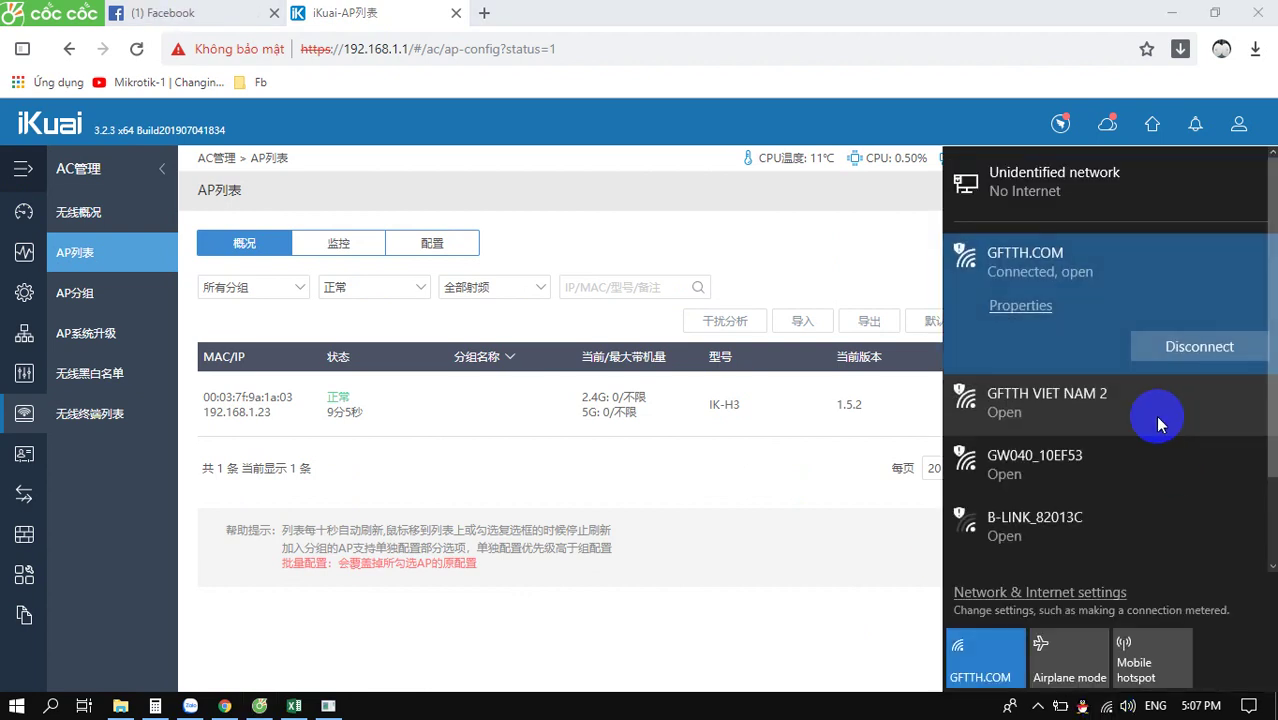